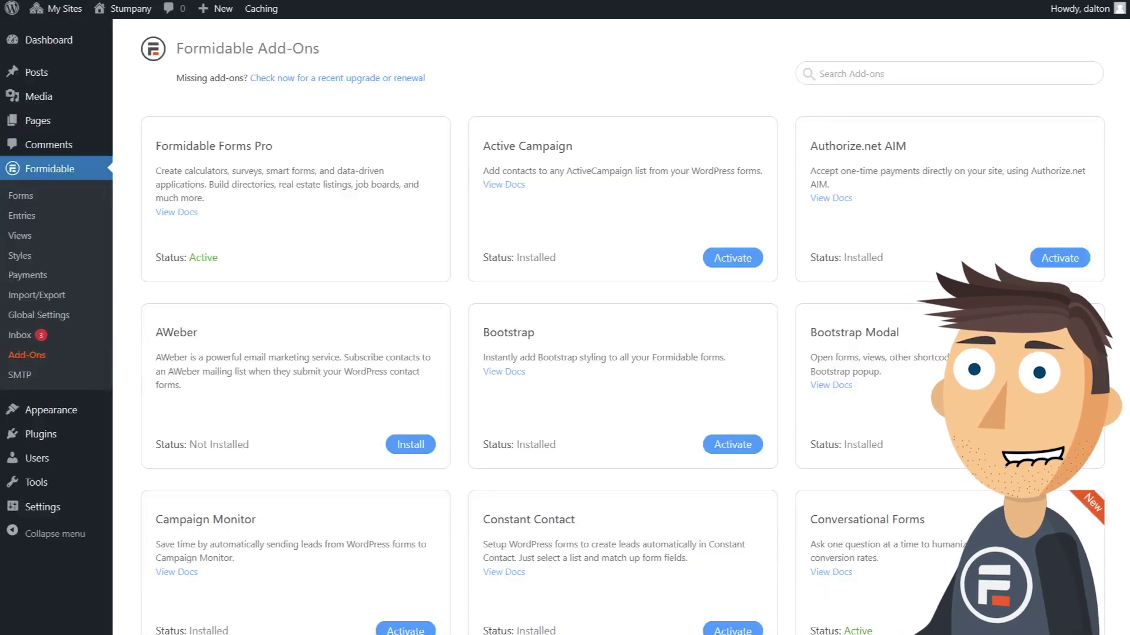
Step: Activate the Quiz Maker add-on from the Formidable add-ons list
scroll(532, 292, down, 18)
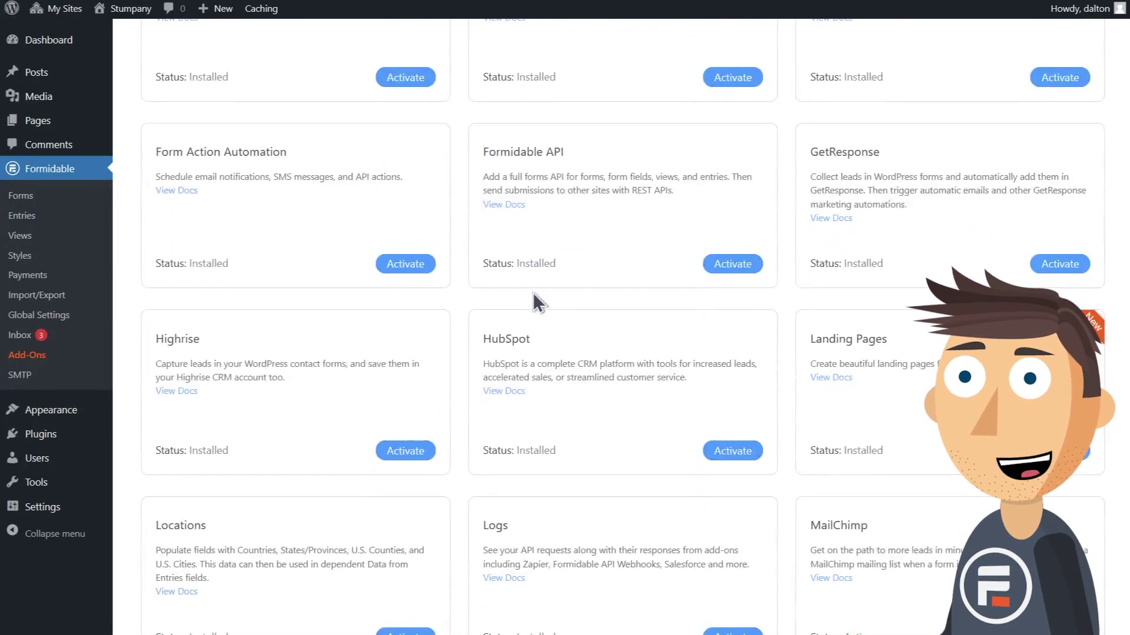
scroll(534, 292, down, 6)
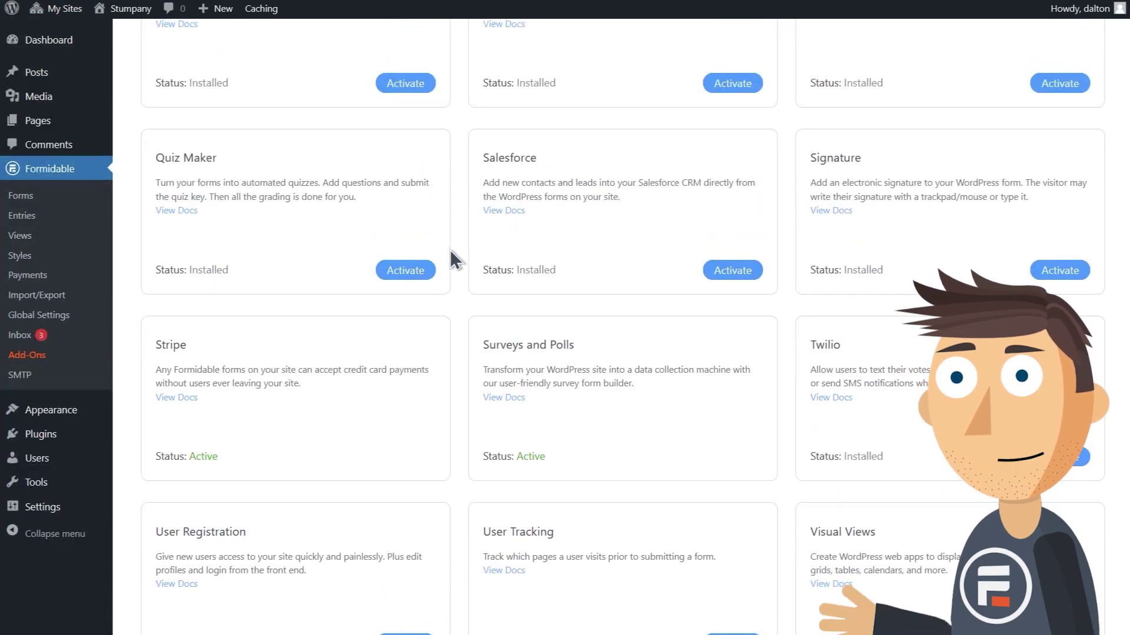
click(403, 268)
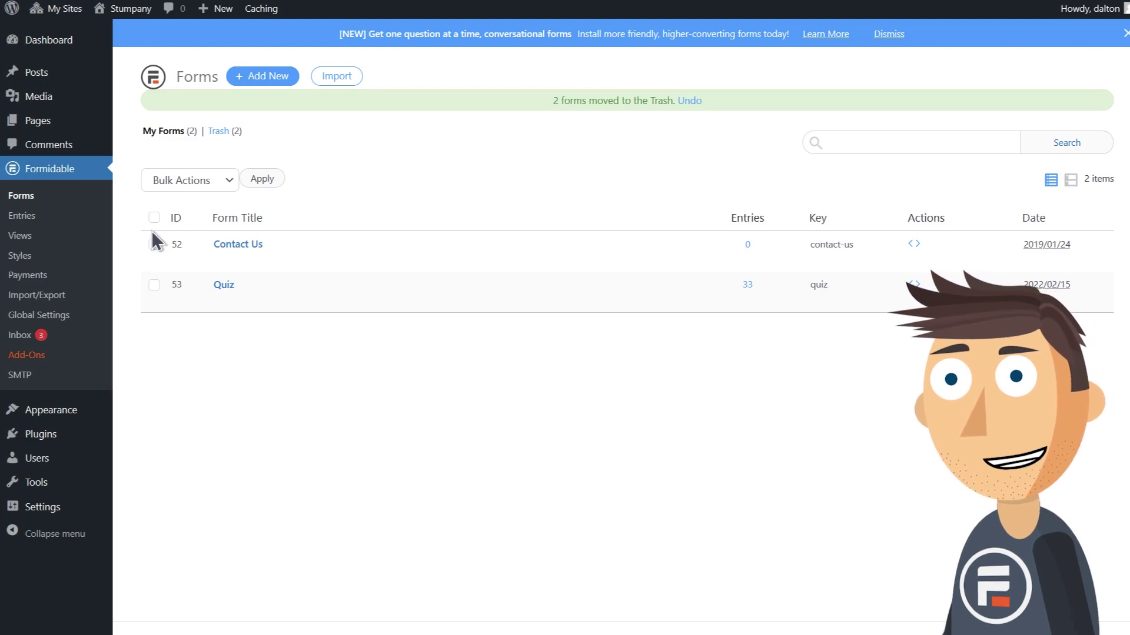
Step: Open the Quiz form in the builder and review its geography questions down to Mexican Independence Day
click(222, 286)
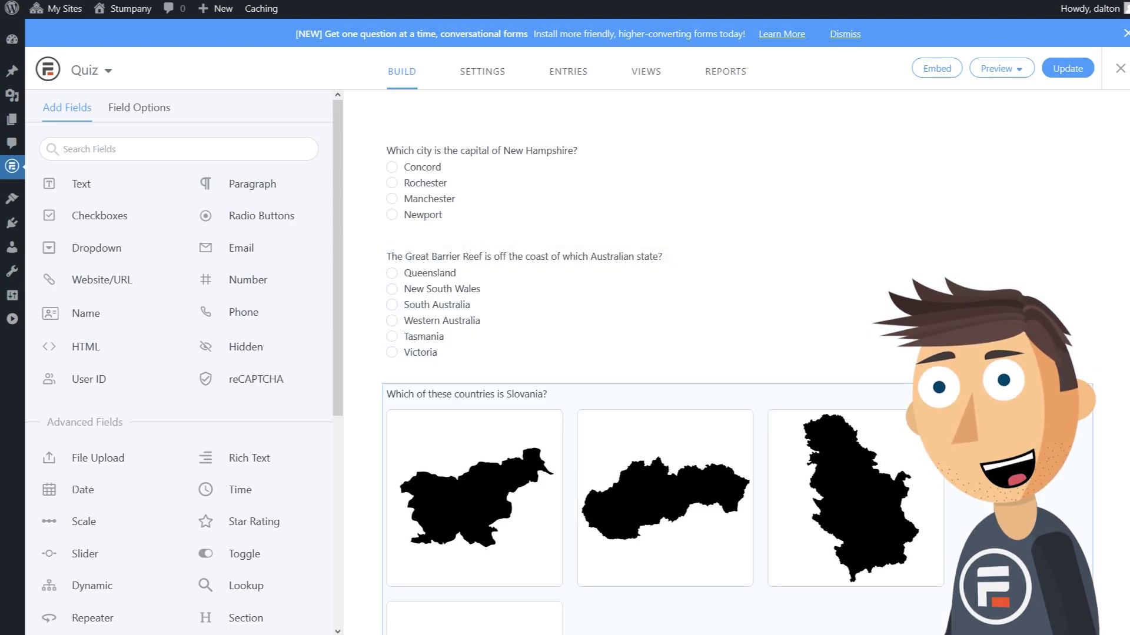
scroll(942, 412, down, 4)
scroll(735, 323, down, 1)
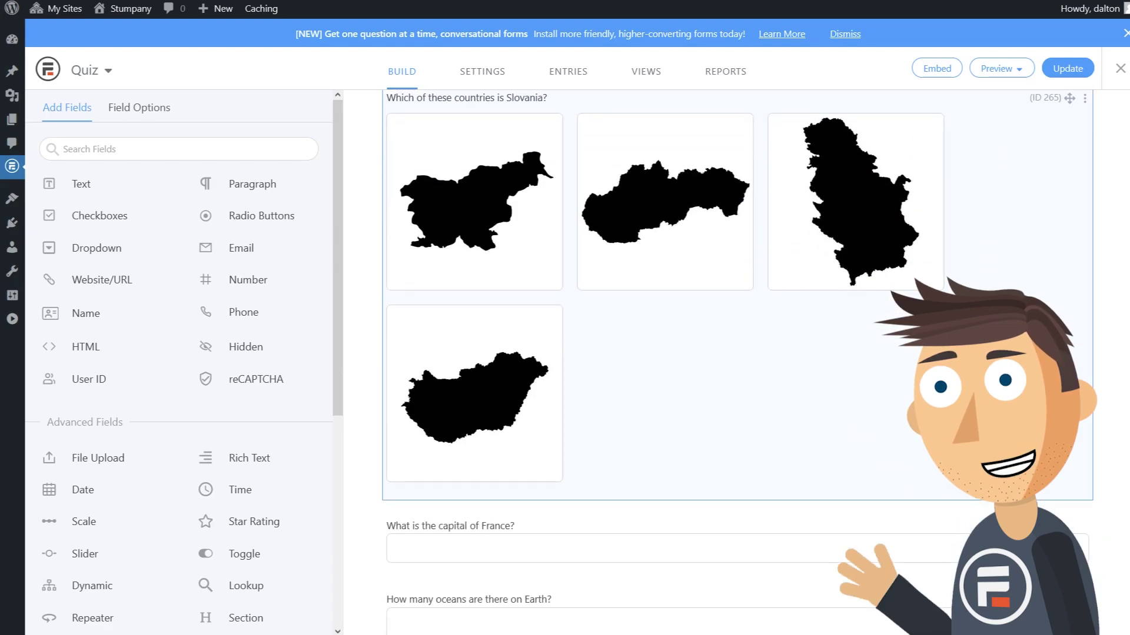
scroll(895, 376, down, 2)
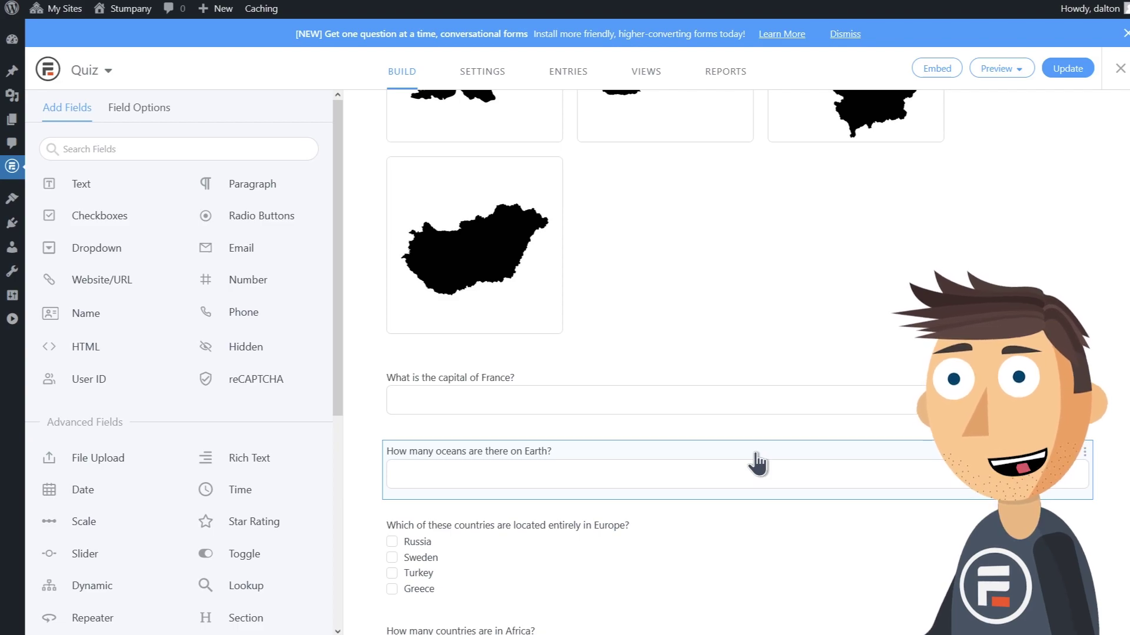
scroll(748, 447, down, 3)
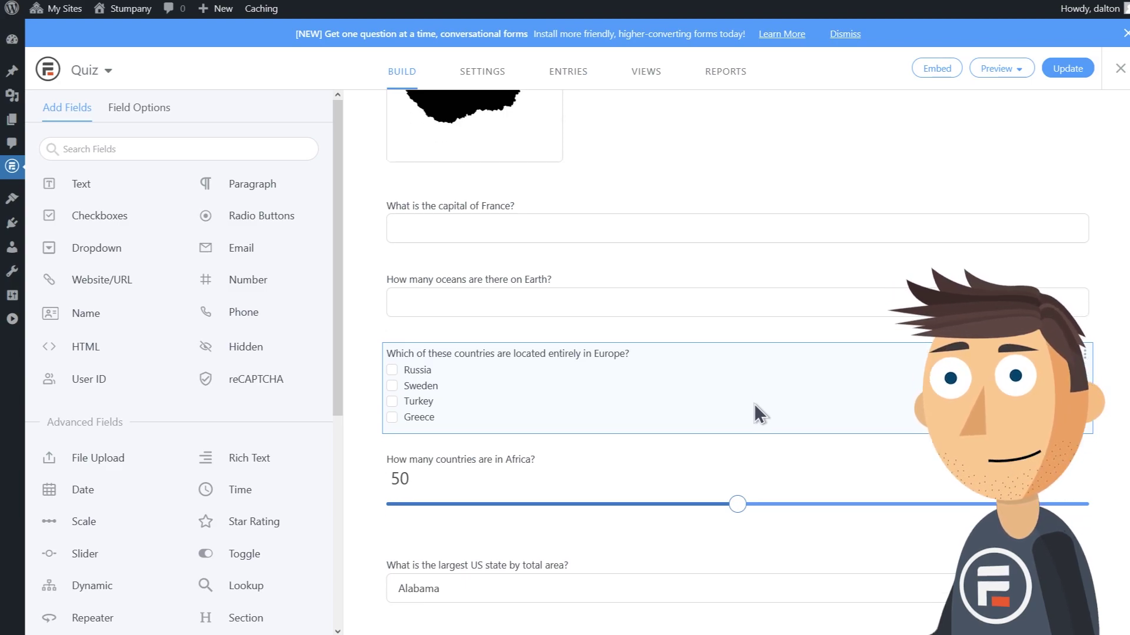
scroll(765, 400, down, 3)
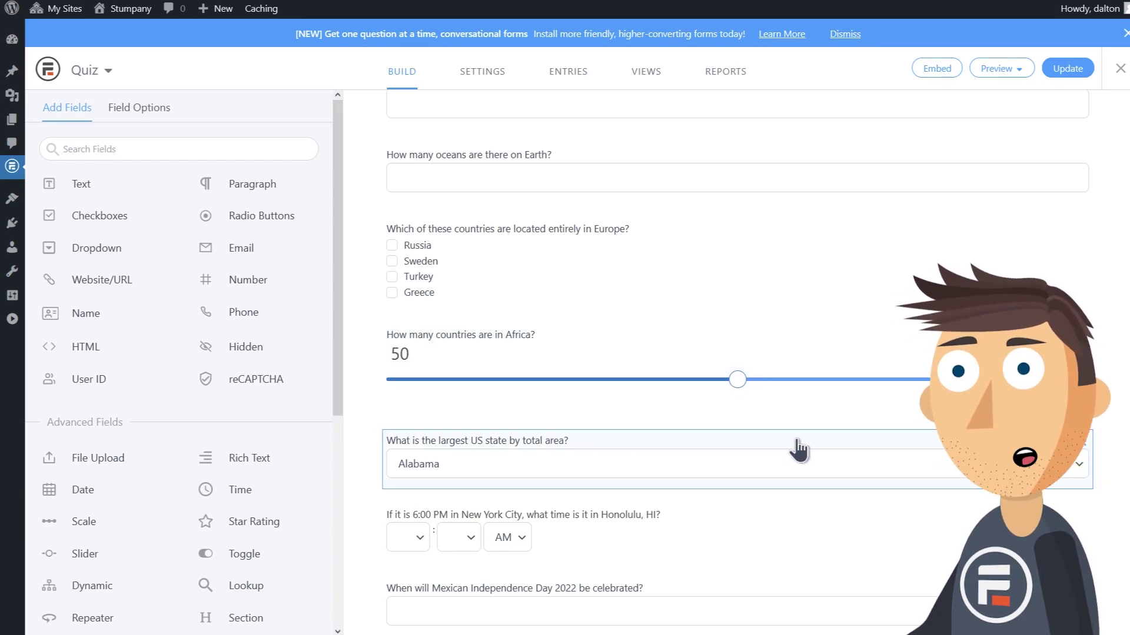
scroll(798, 450, down, 2)
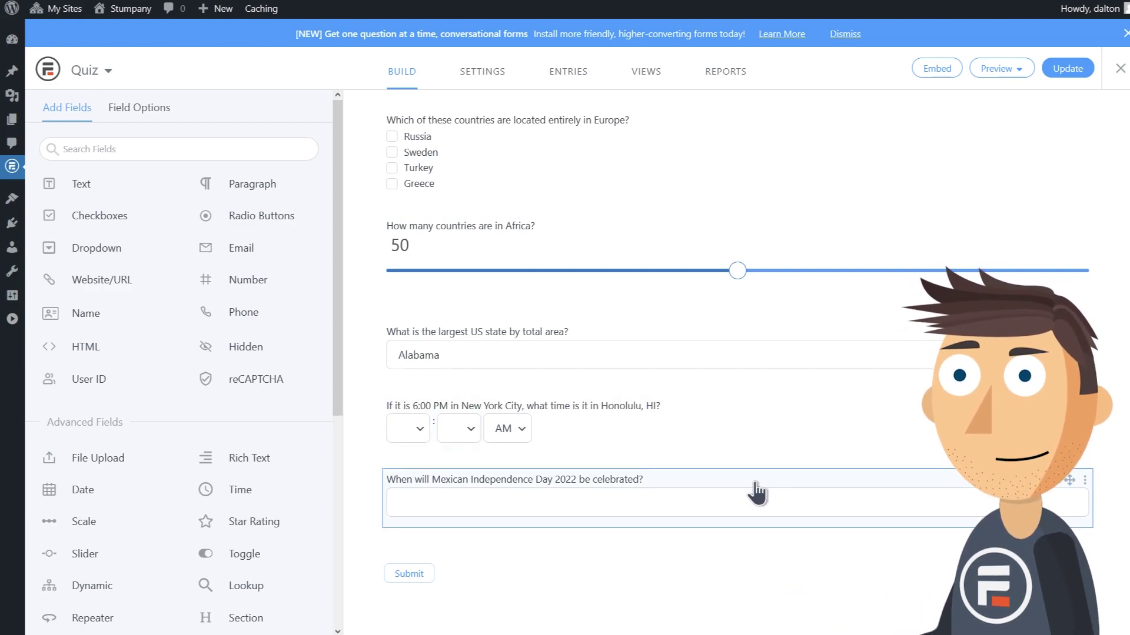
Step: Save the Quiz form and add a Quiz action under Settings > Actions & Notifications
click(1068, 68)
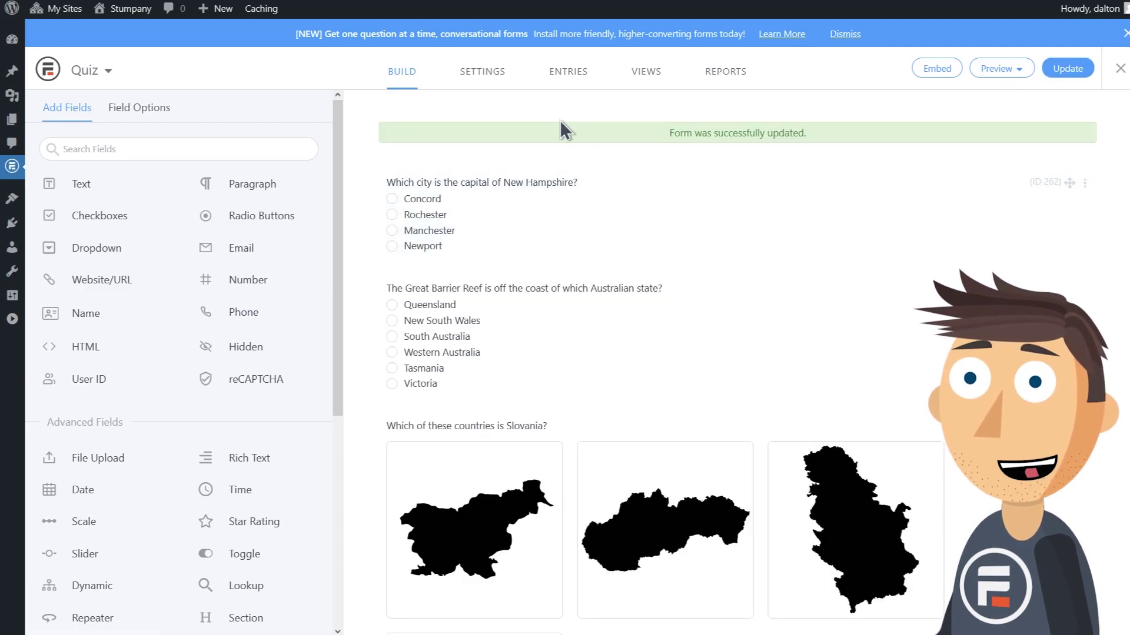
click(493, 78)
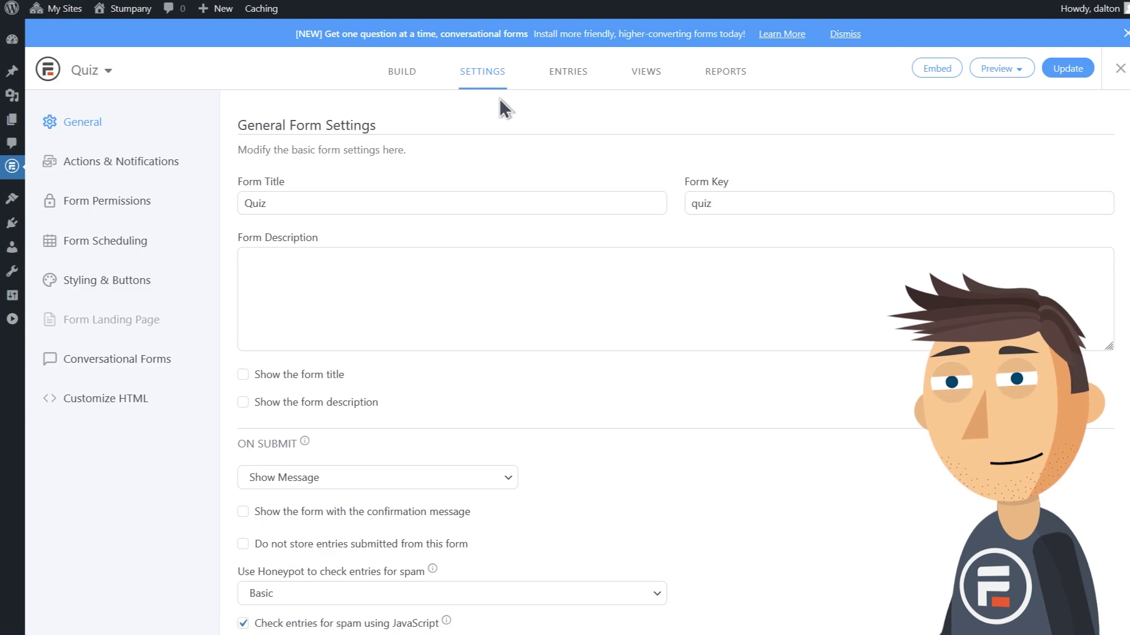
click(126, 170)
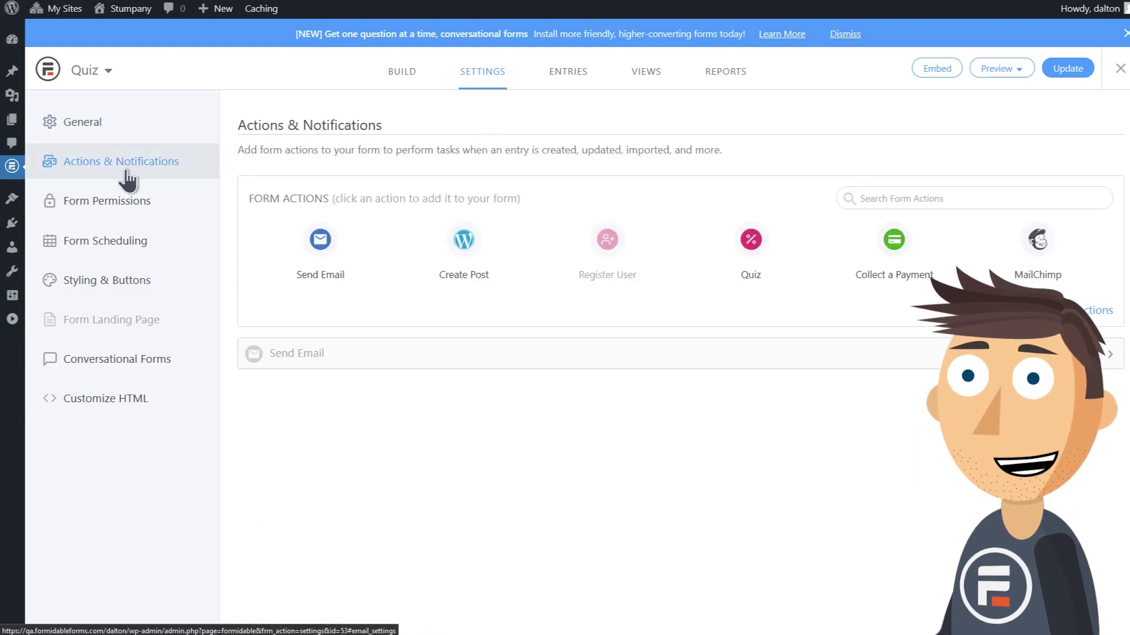
click(750, 242)
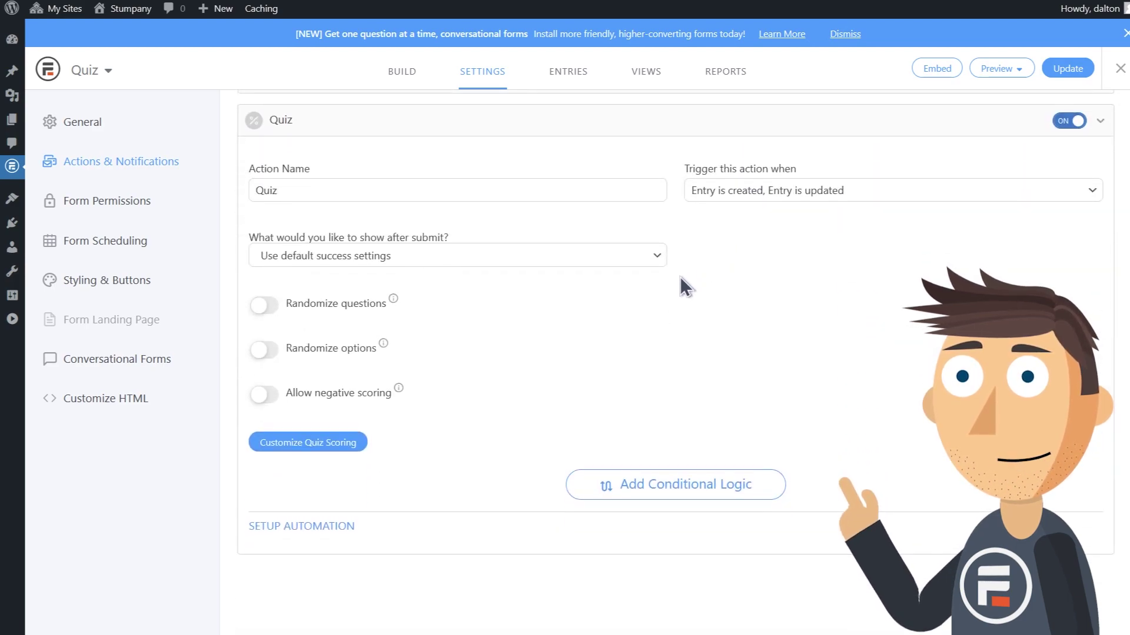
click(636, 265)
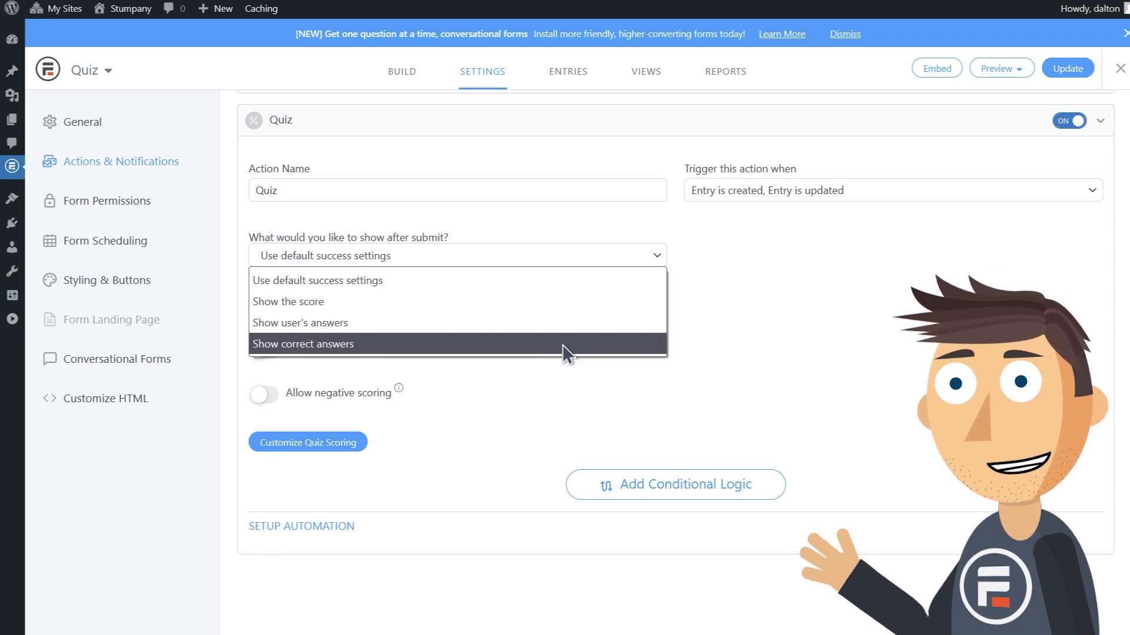
Step: Set the Quiz action to show correct answers after submit, leaving randomize and negative scoring off
click(562, 344)
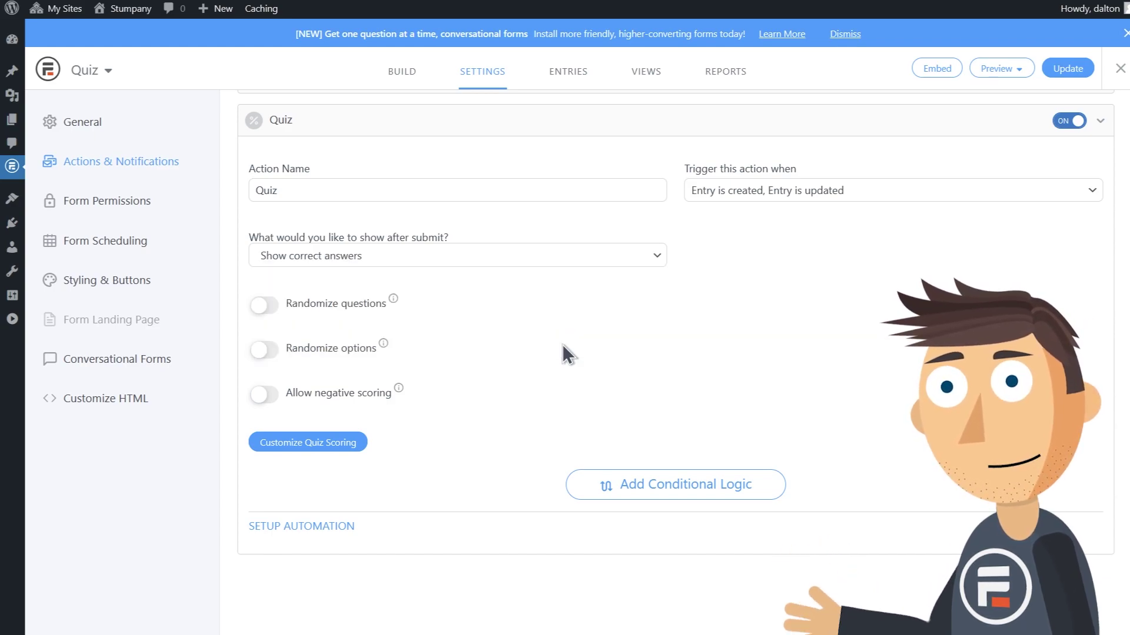
mouse_move(397, 301)
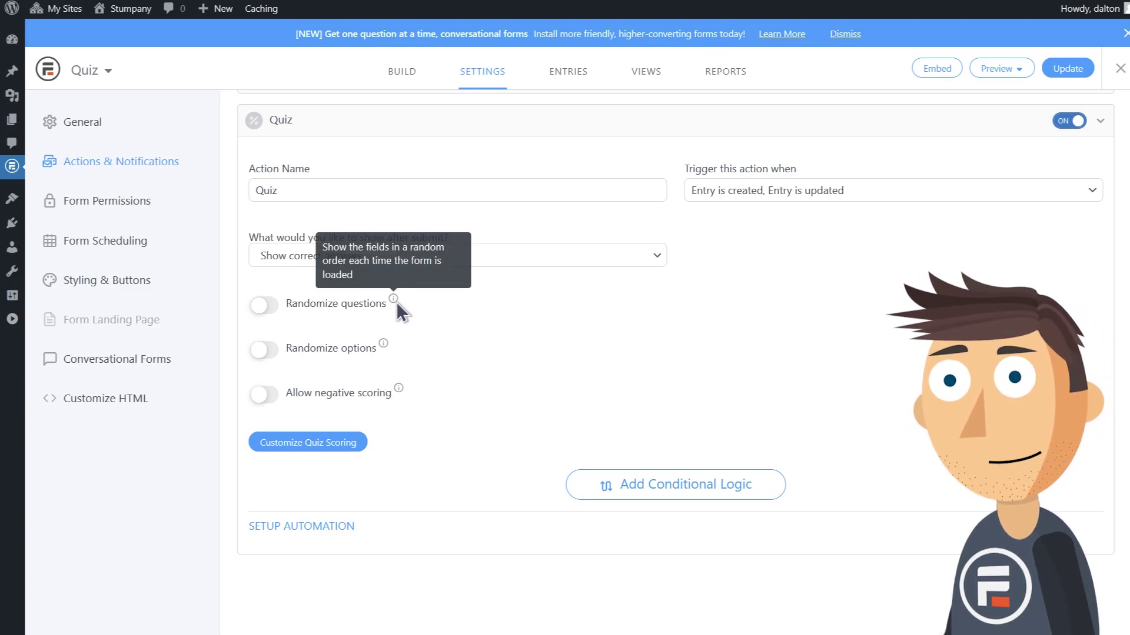
mouse_move(384, 344)
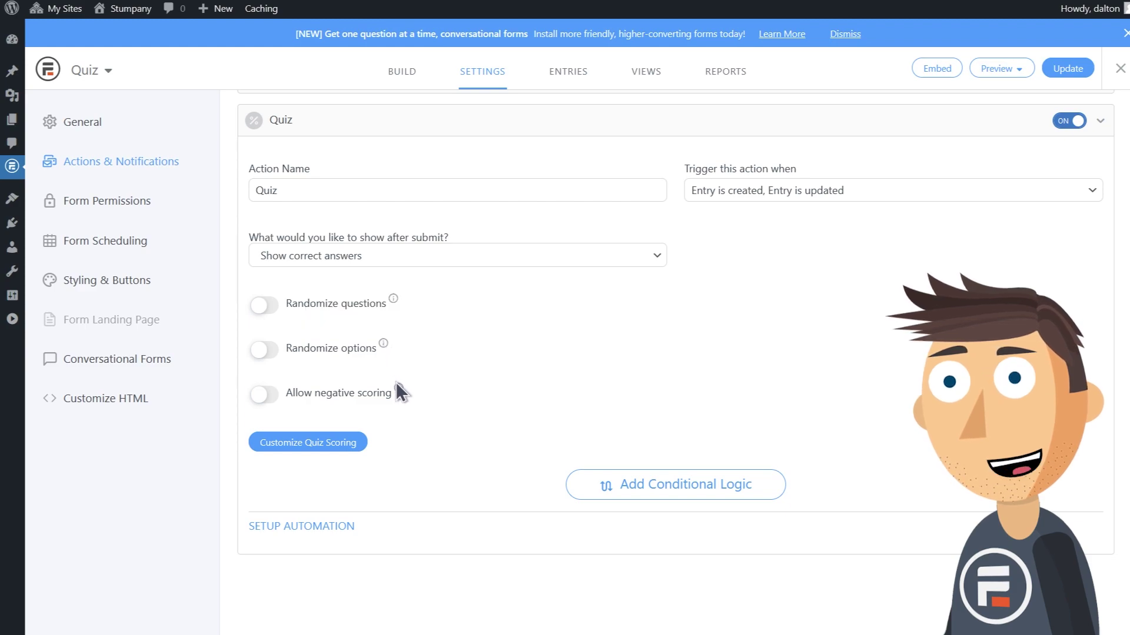
mouse_move(397, 386)
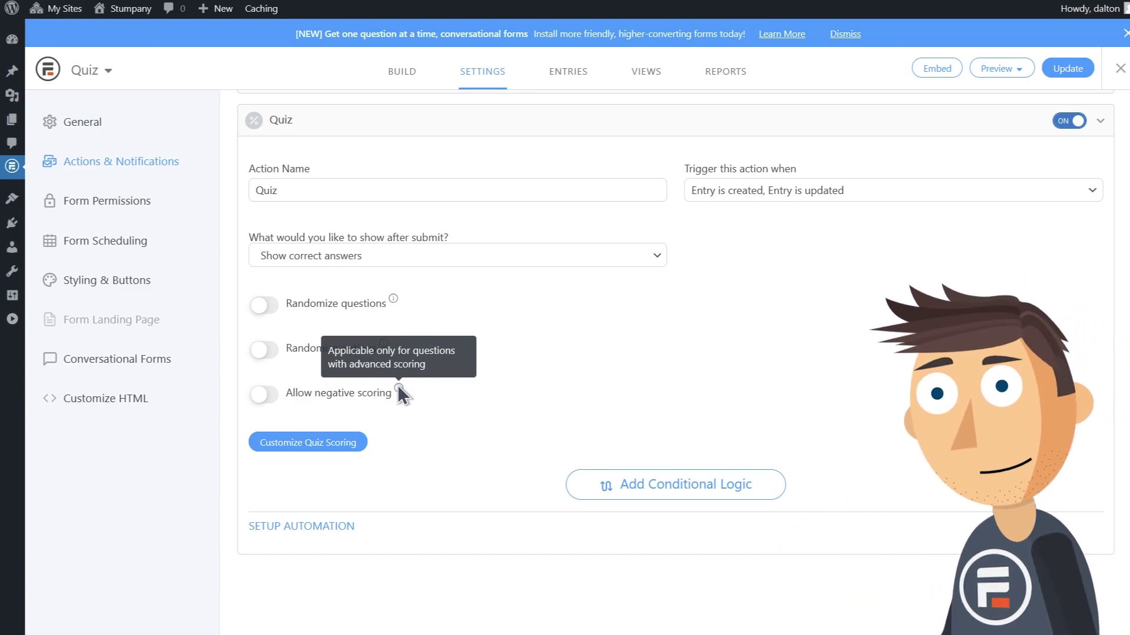
Step: Score the New Hampshire capital question with Concord and the Great Barrier Reef question with Queensland
click(308, 447)
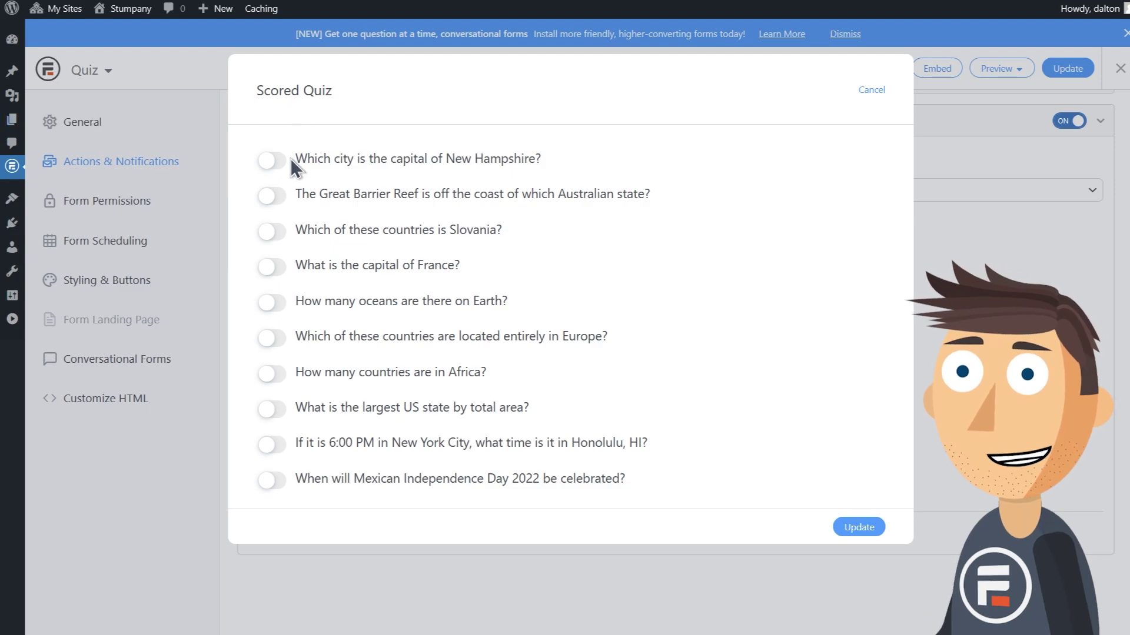
click(270, 166)
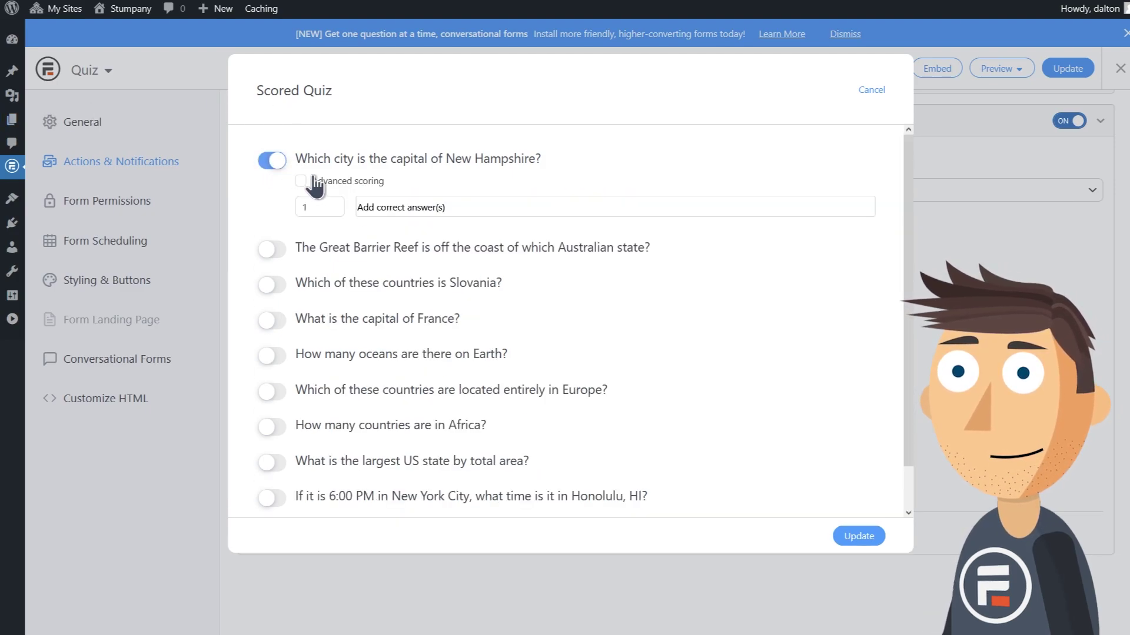
click(402, 209)
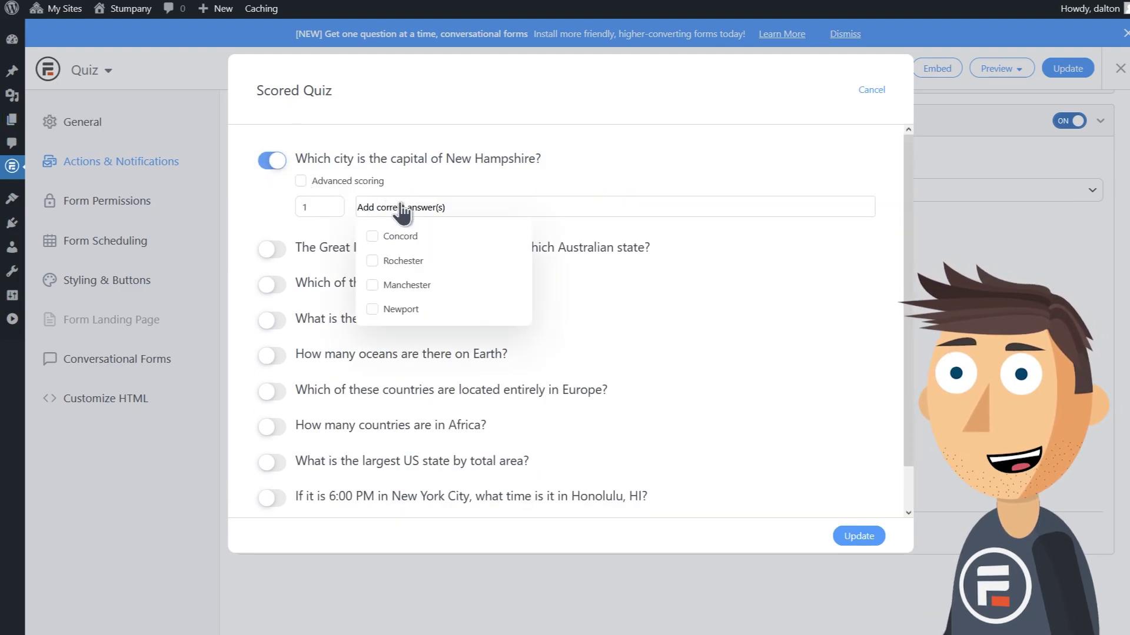
click(402, 240)
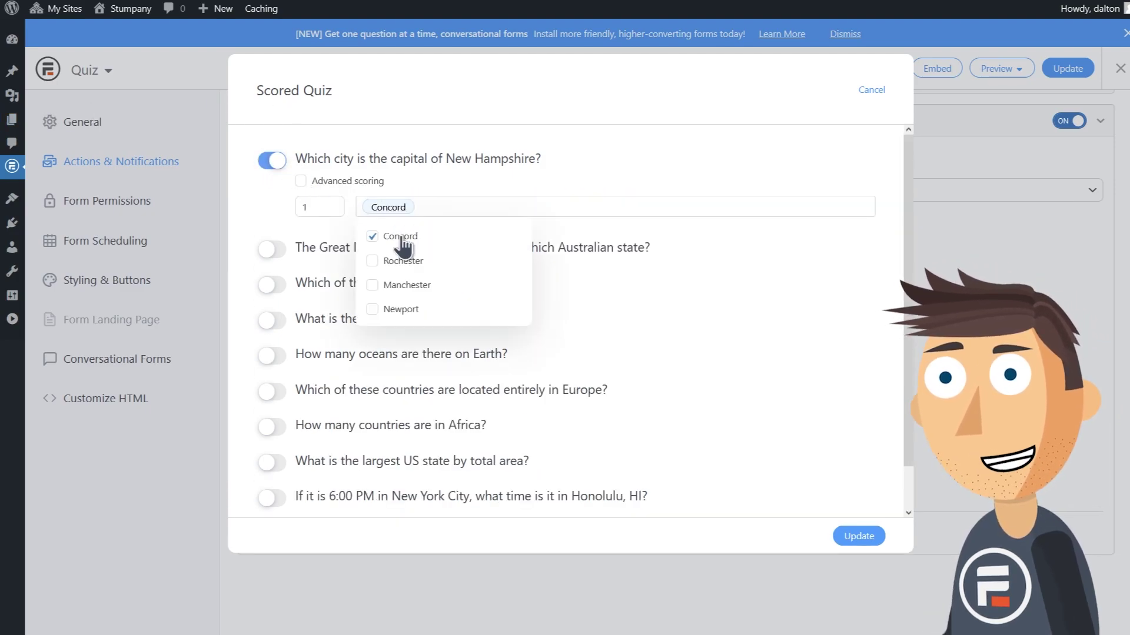
click(627, 254)
click(419, 297)
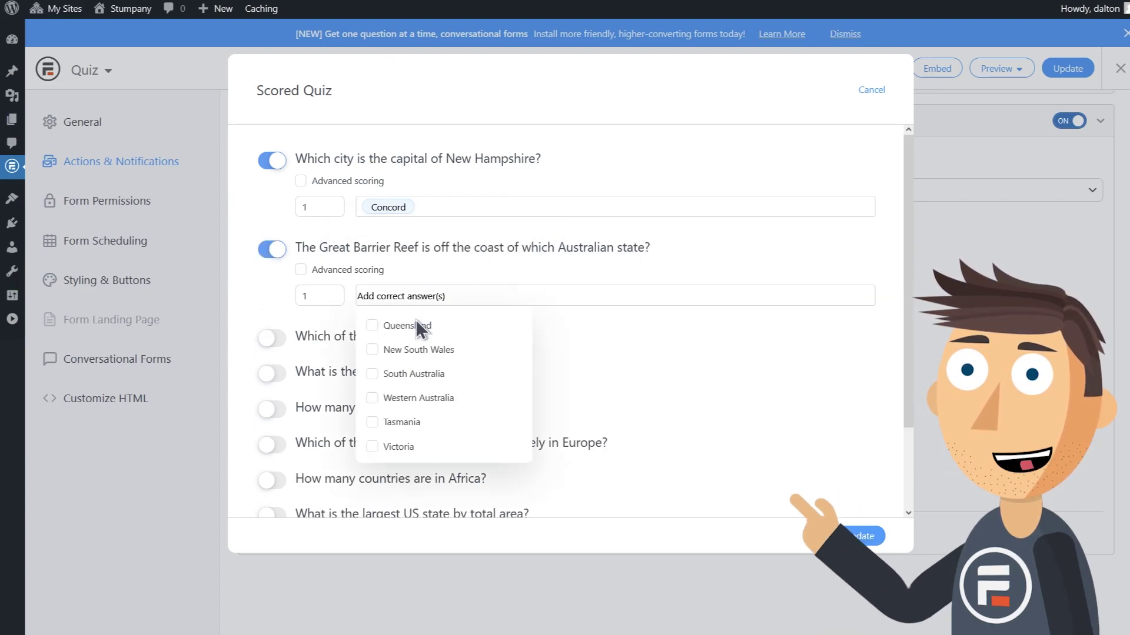
click(416, 324)
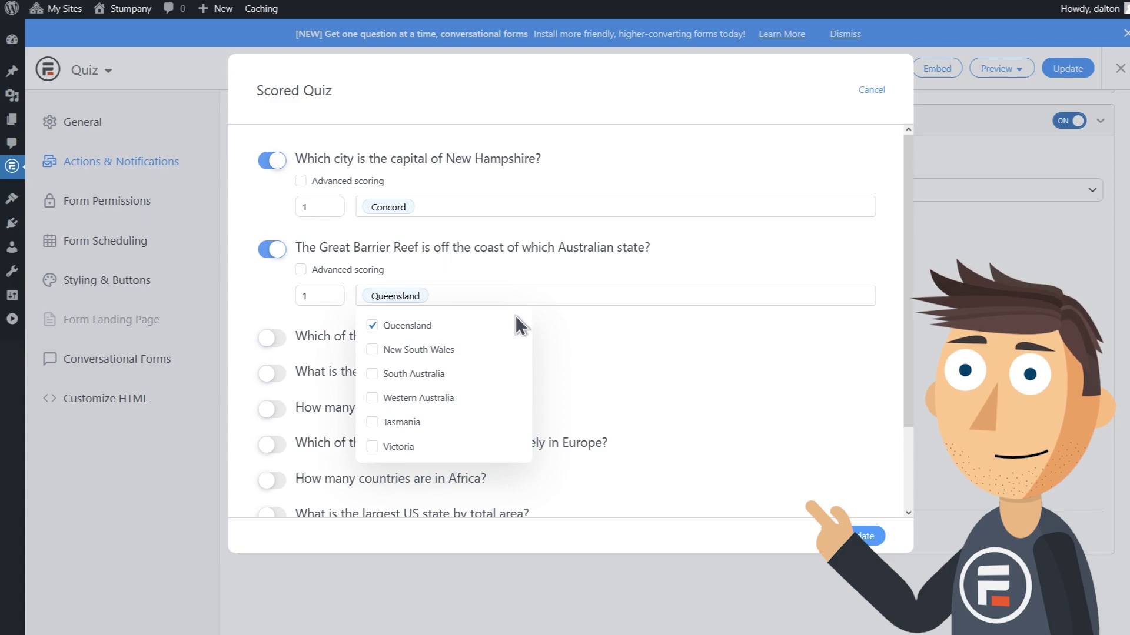
click(642, 323)
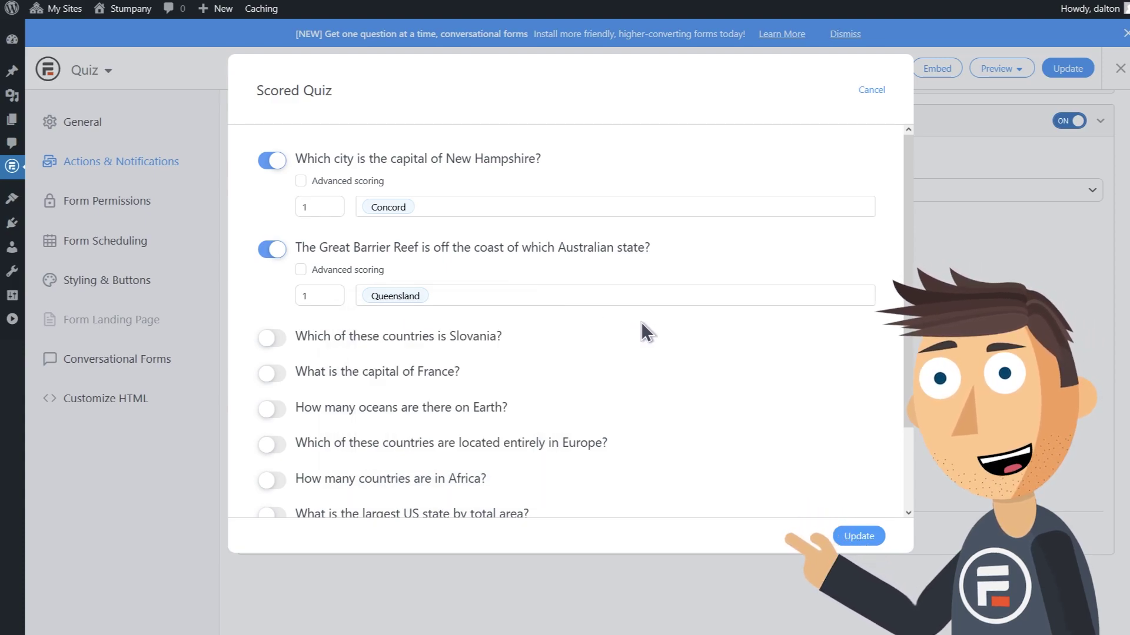
Step: Give the Slovenia question advanced scoring: option A 1 point, option B .5
click(487, 344)
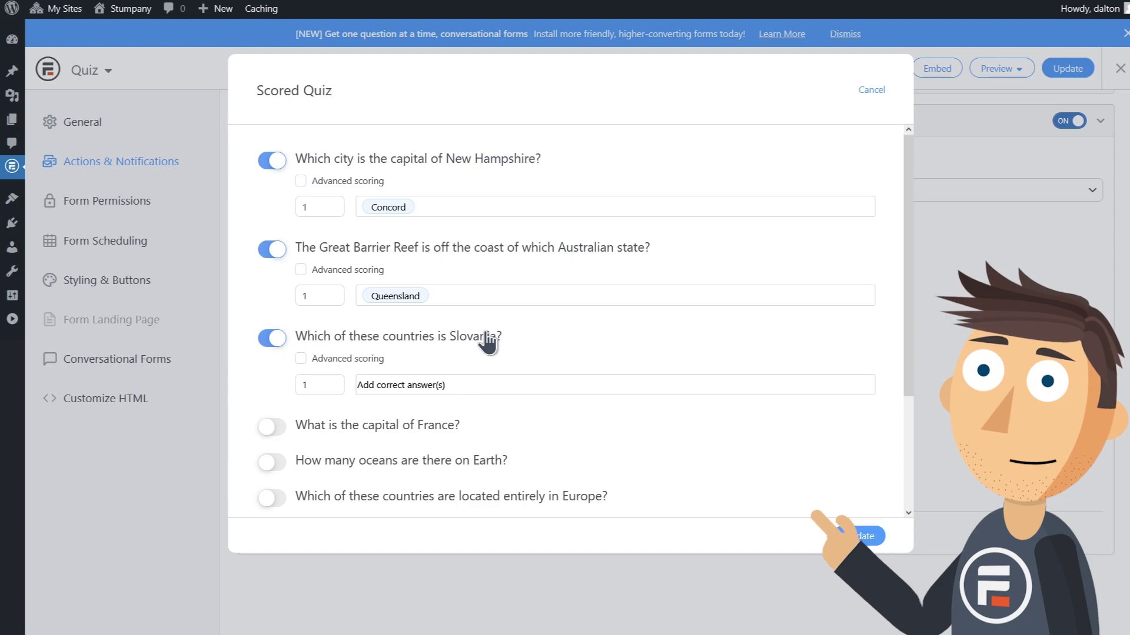
click(338, 358)
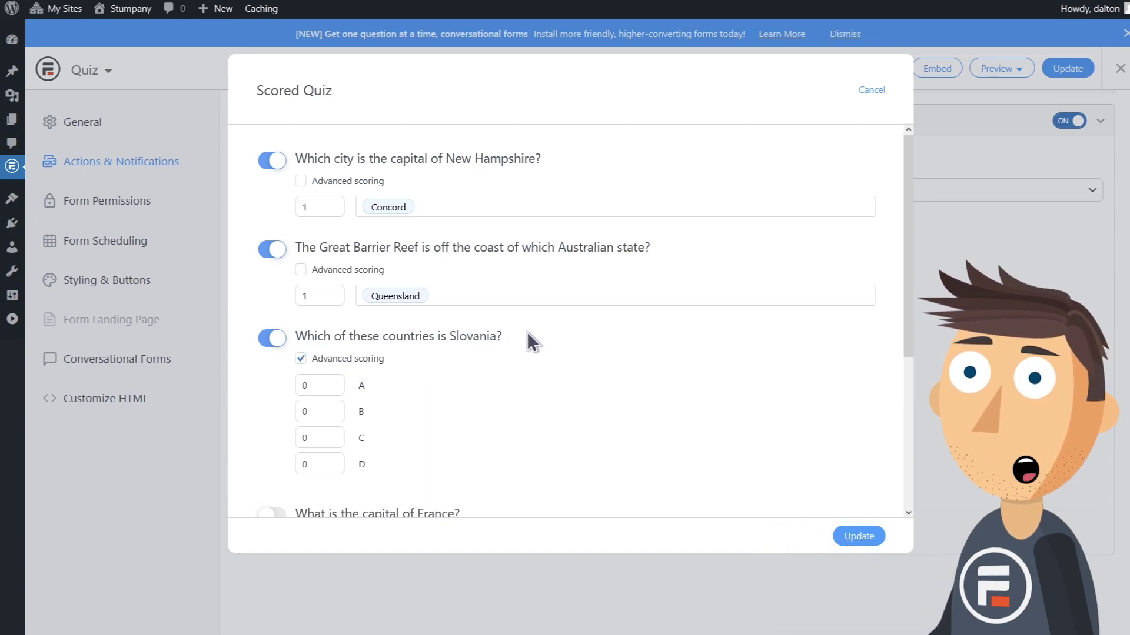
scroll(528, 333, down, 2)
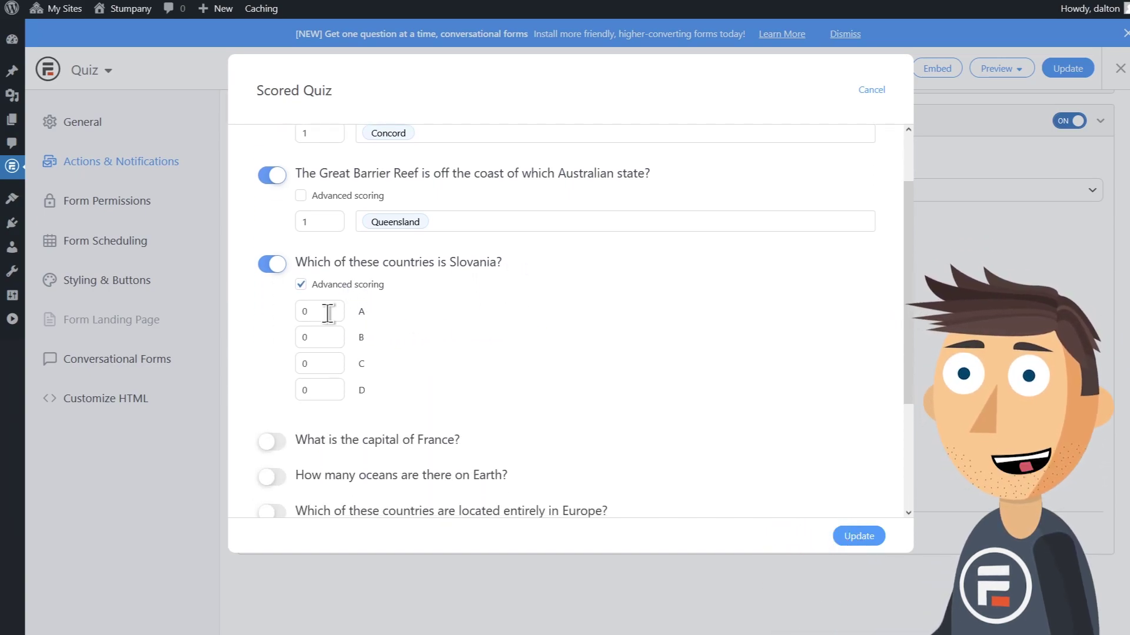
drag(328, 313, 296, 313)
text(1)
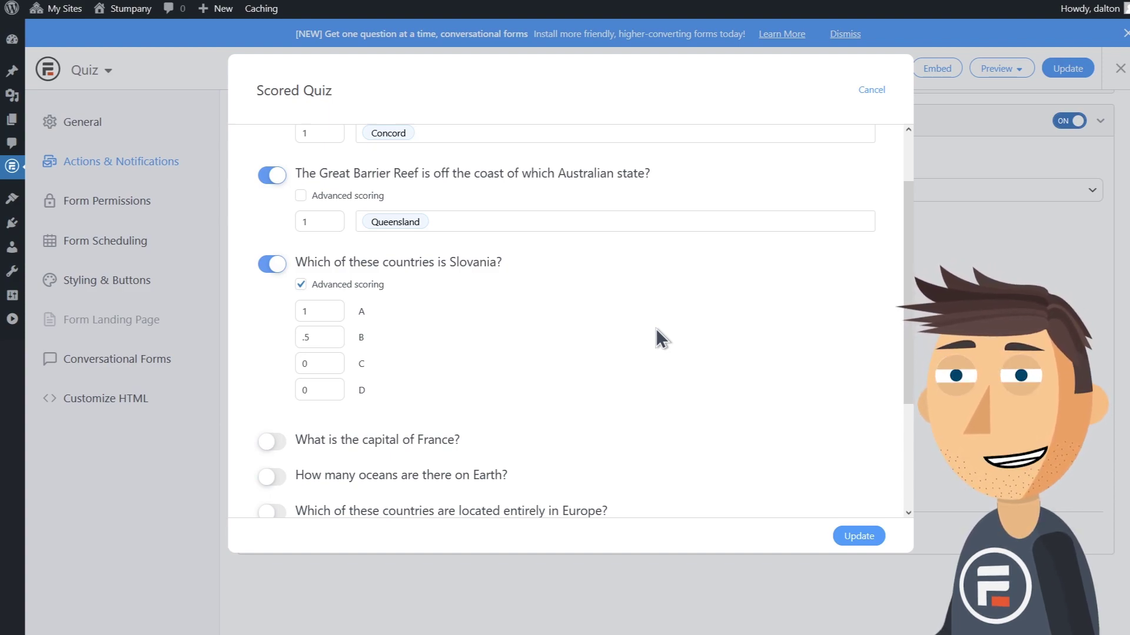
scroll(656, 328, down, 1)
scroll(640, 305, down, 2)
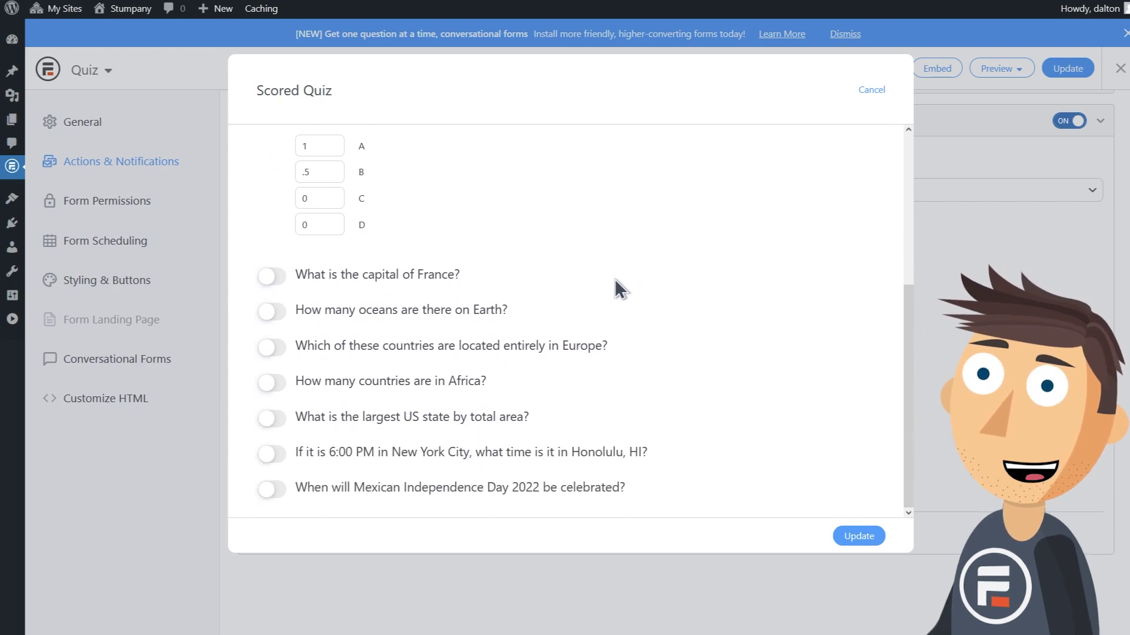
Step: Score the France capital question with Paris as the correct answer
click(429, 276)
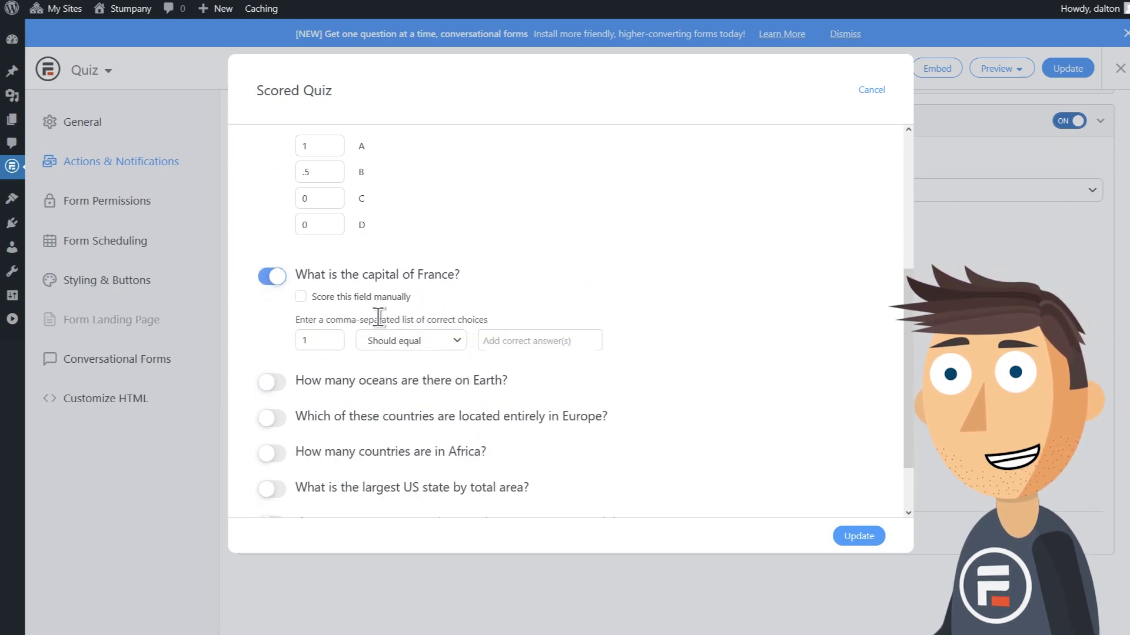
click(514, 343)
text(Paris)
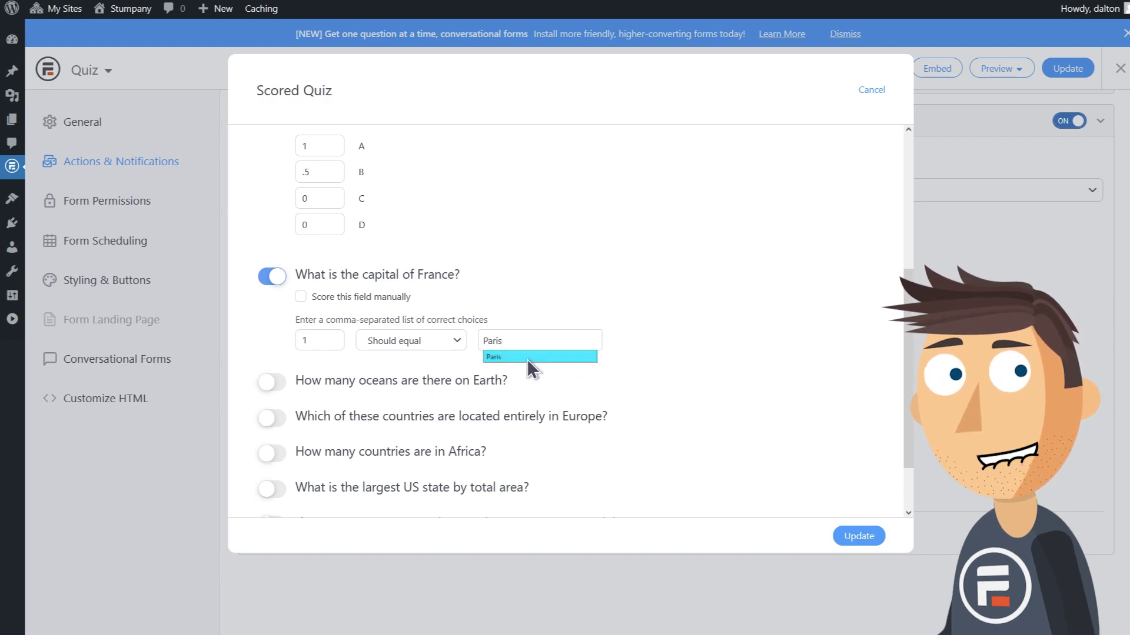
click(528, 357)
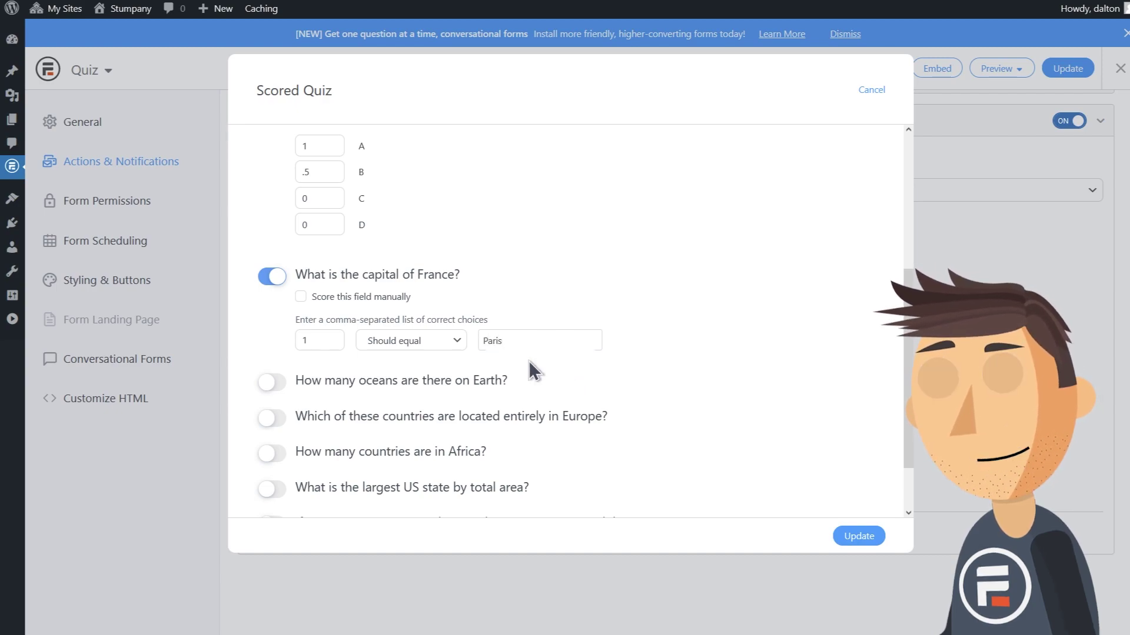
Step: Score the oceans question accepting 1, 4 or 5 with the Should contain one rule
click(501, 383)
scroll(679, 368, down, 1)
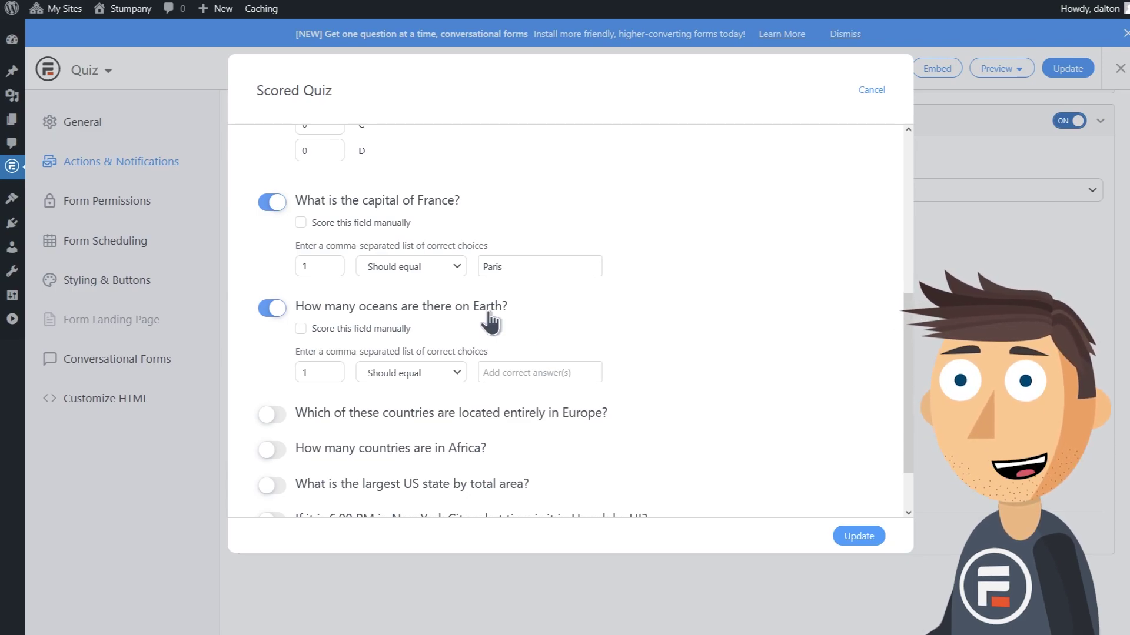
scroll(490, 323, down, 1)
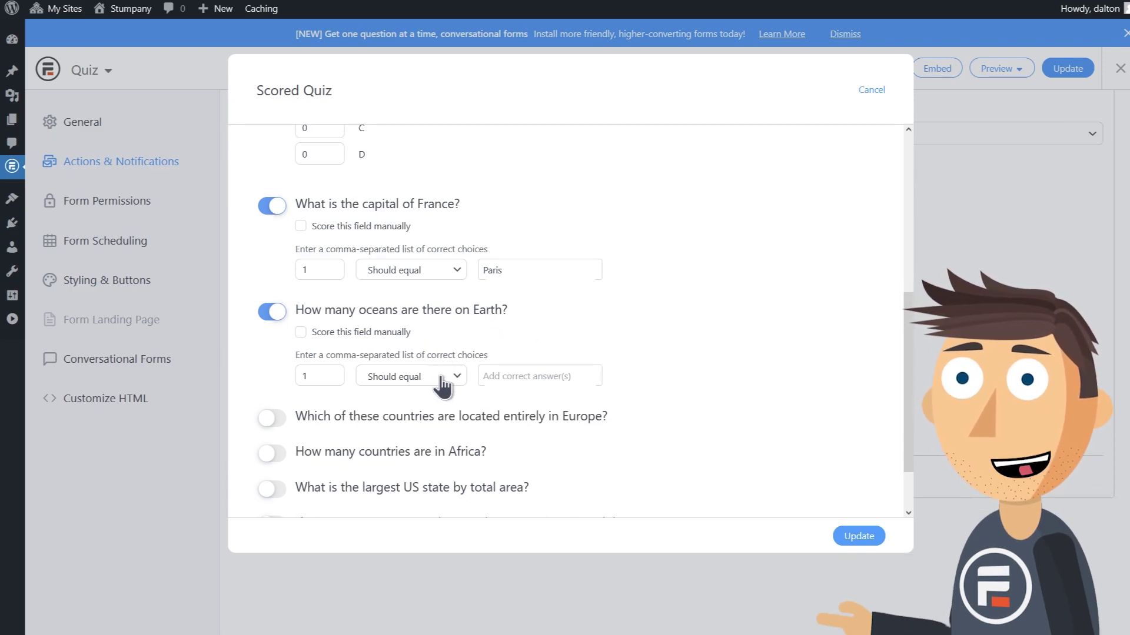
click(497, 375)
text(1)
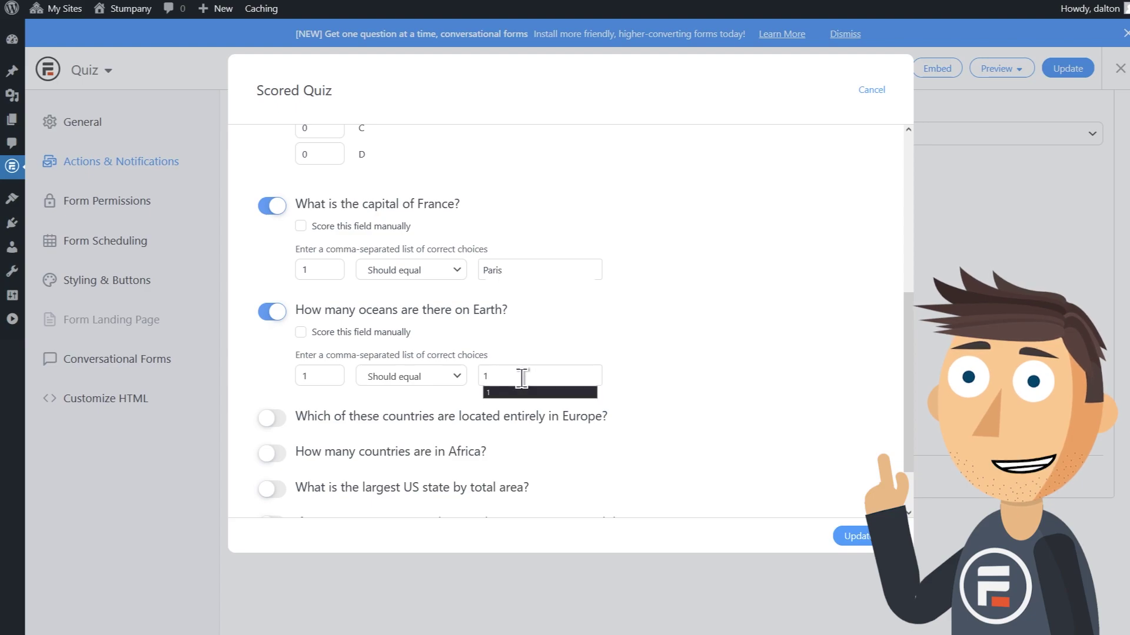
key(comma)
text(4)
key(comma)
text(5)
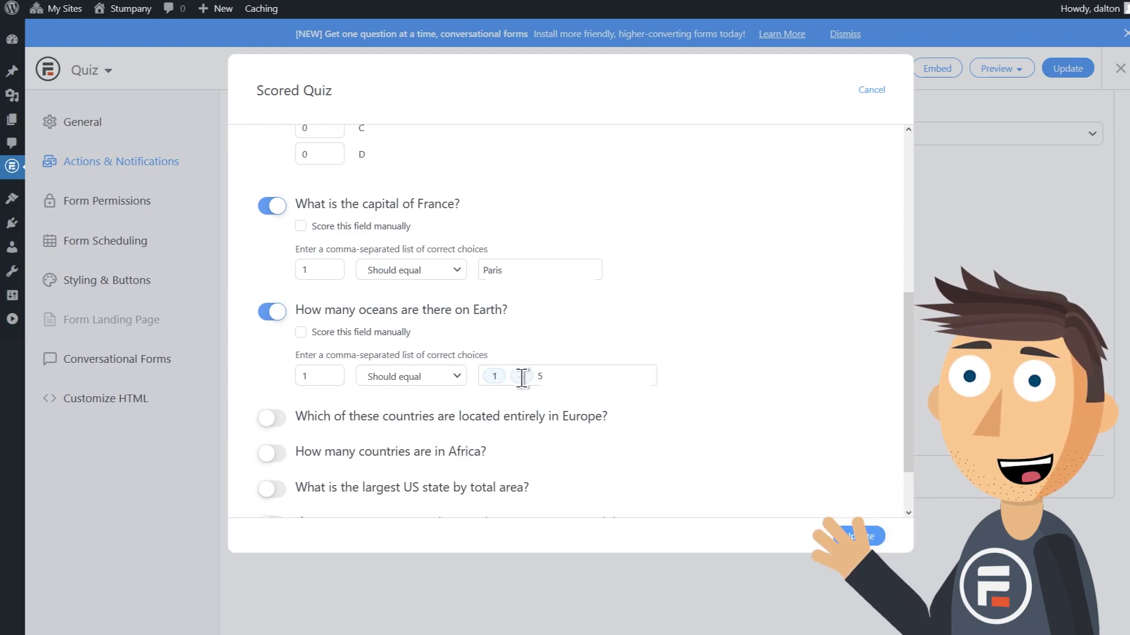
key(comma)
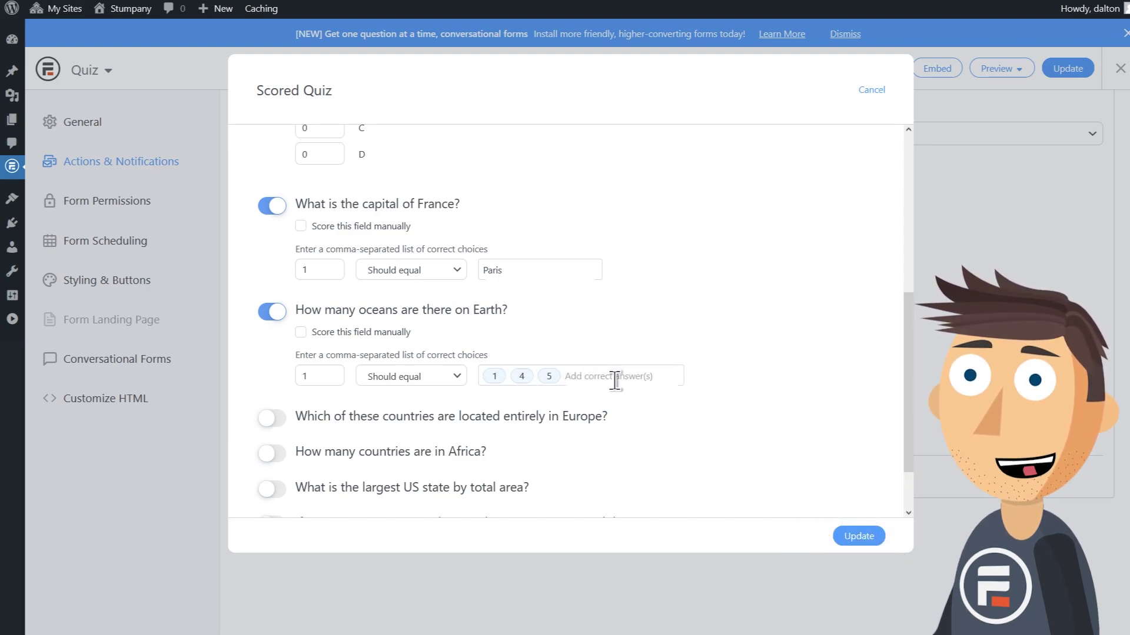
click(440, 381)
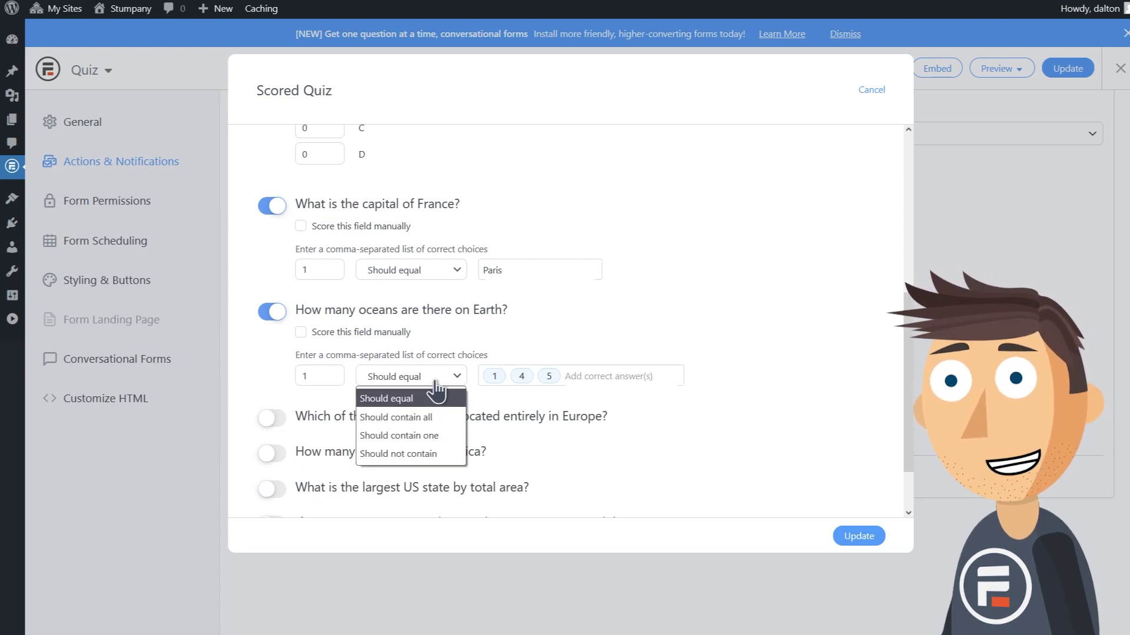
click(429, 437)
scroll(696, 372, down, 1)
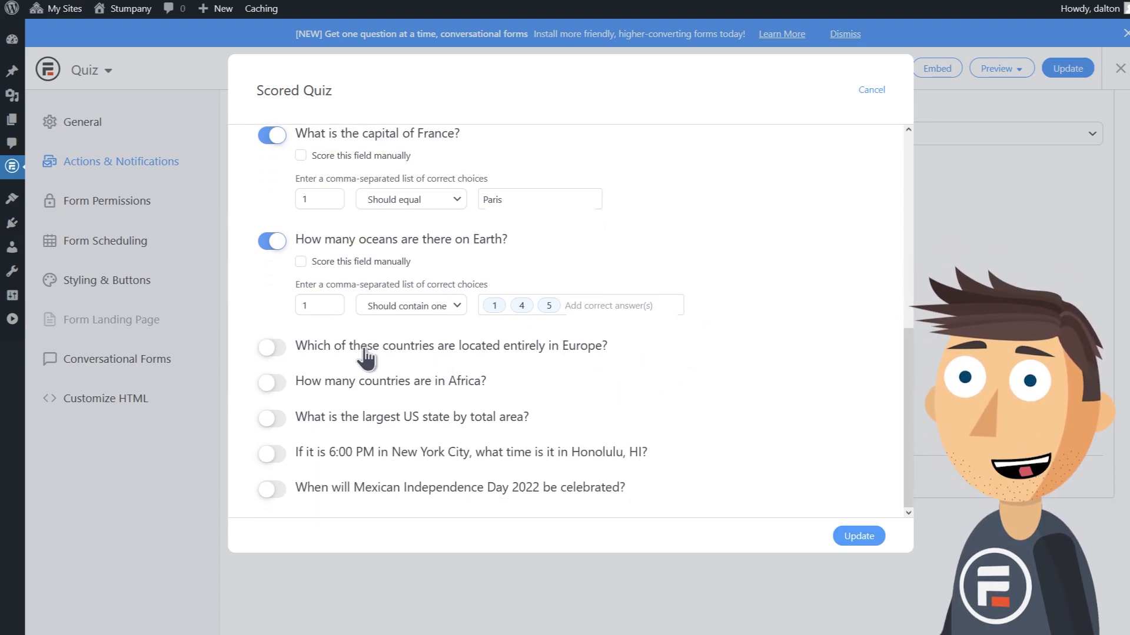
Step: Score the Europe countries question with Sweden and Greece as correct answers
click(272, 347)
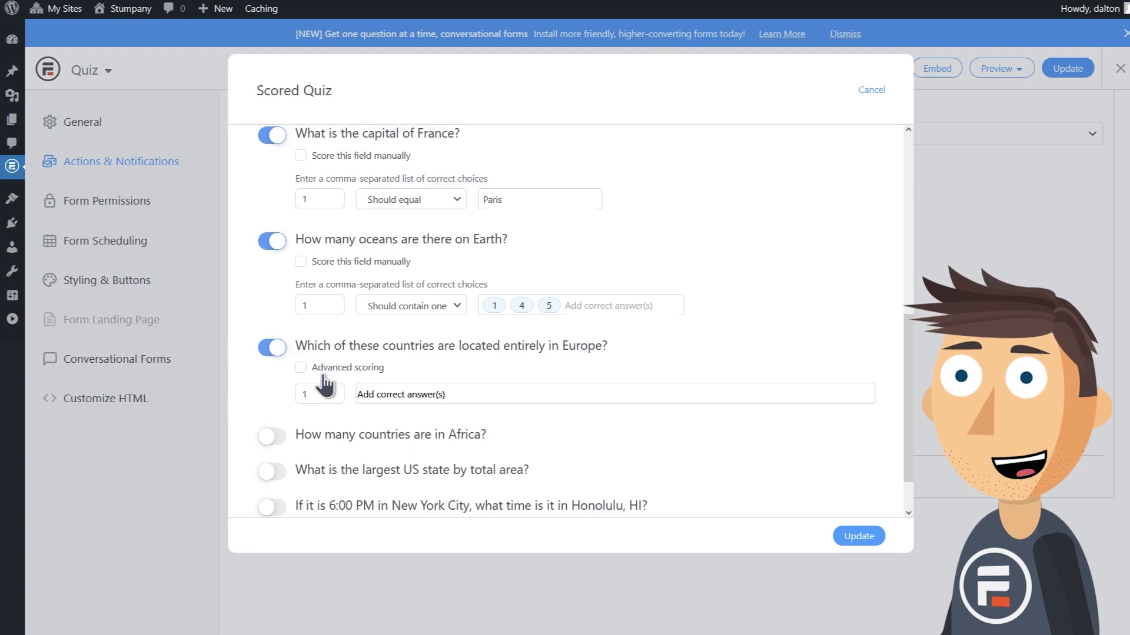
scroll(335, 390, down, 1)
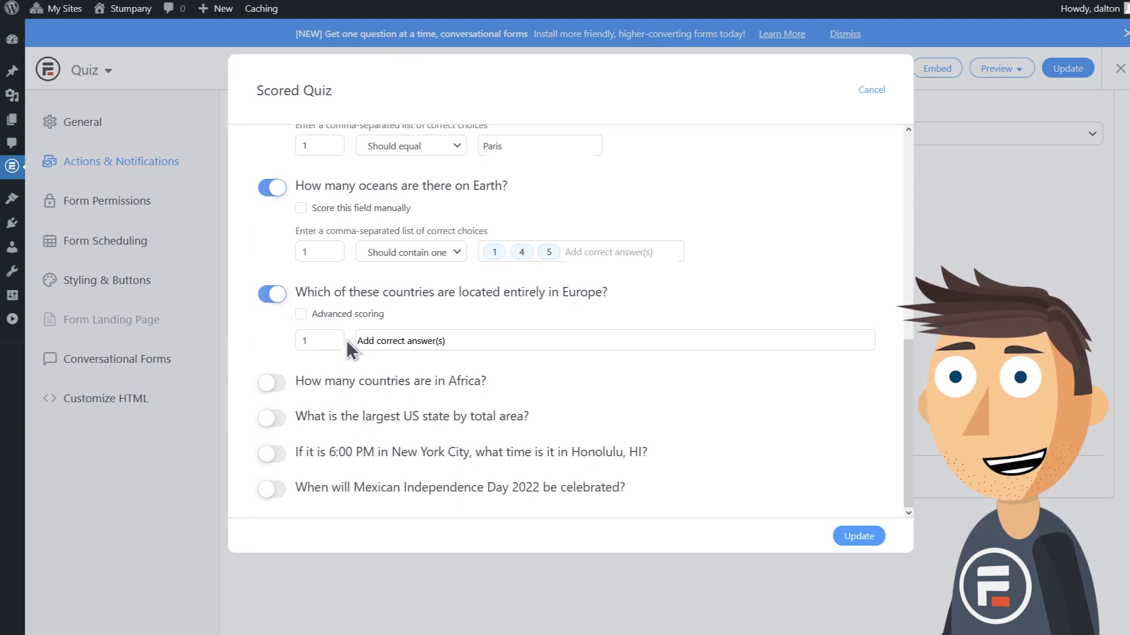
click(371, 347)
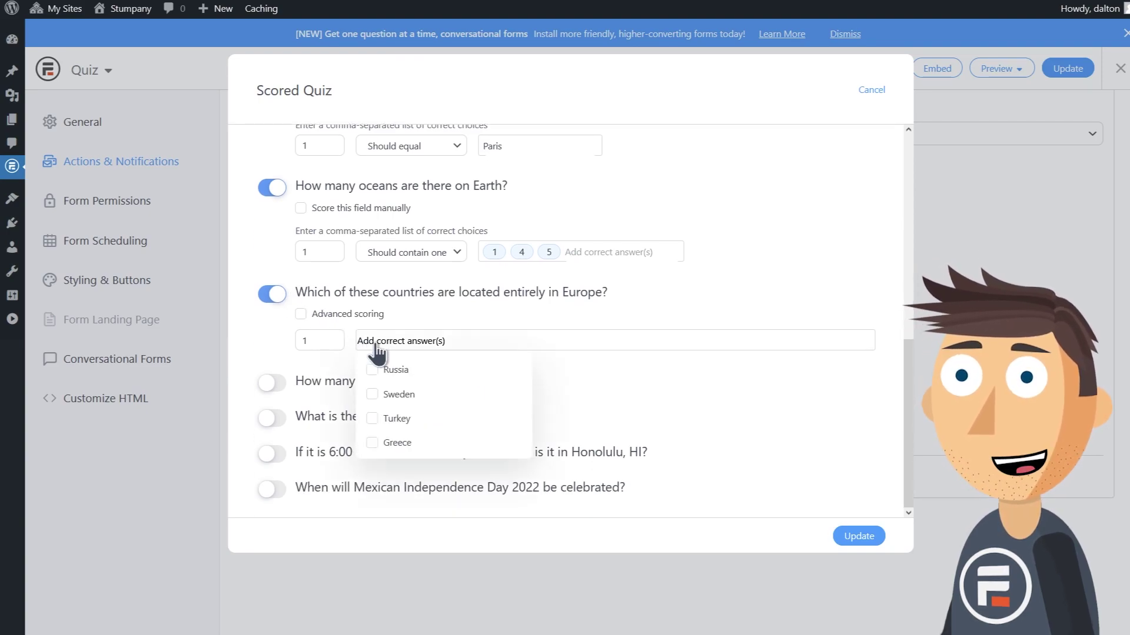
click(372, 394)
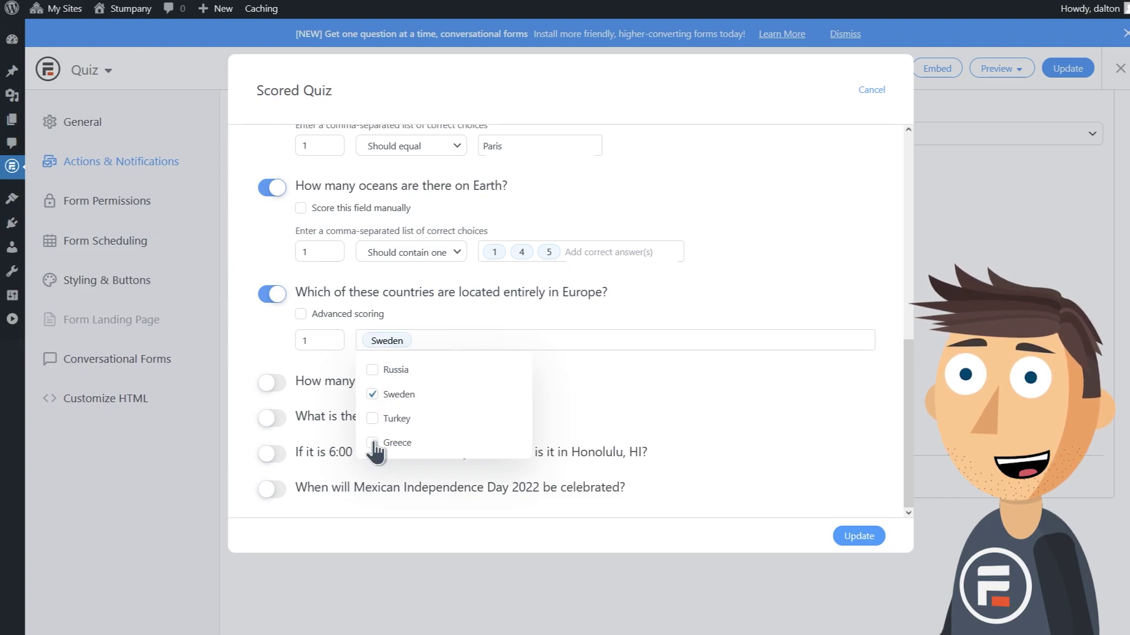
click(373, 443)
click(623, 373)
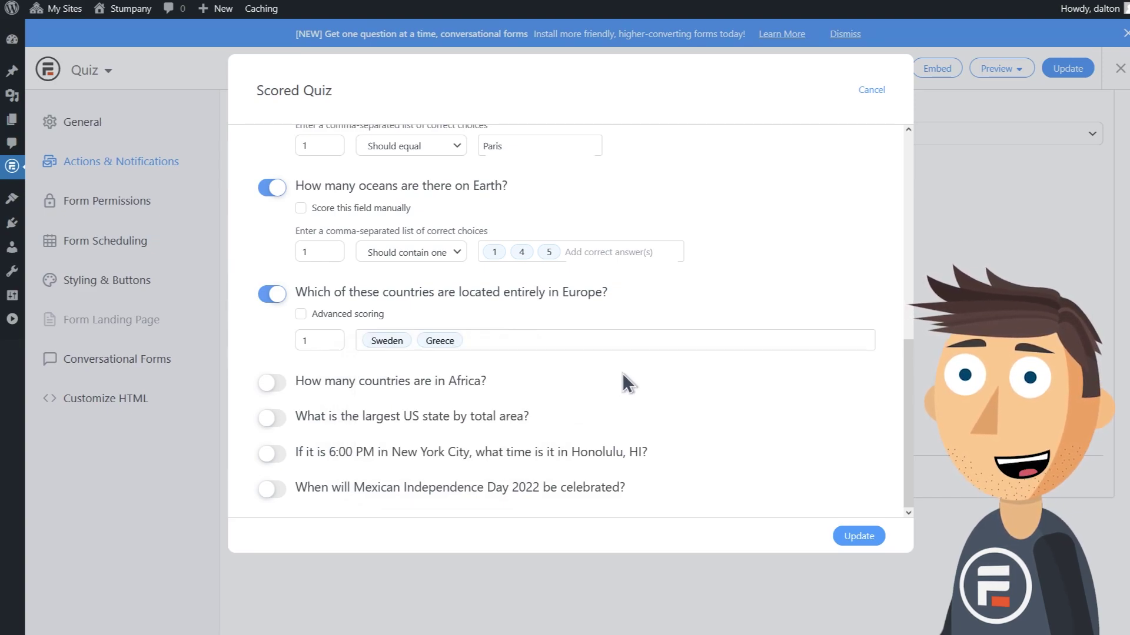
Step: Score the Africa countries question with 54 as the correct answer
click(468, 389)
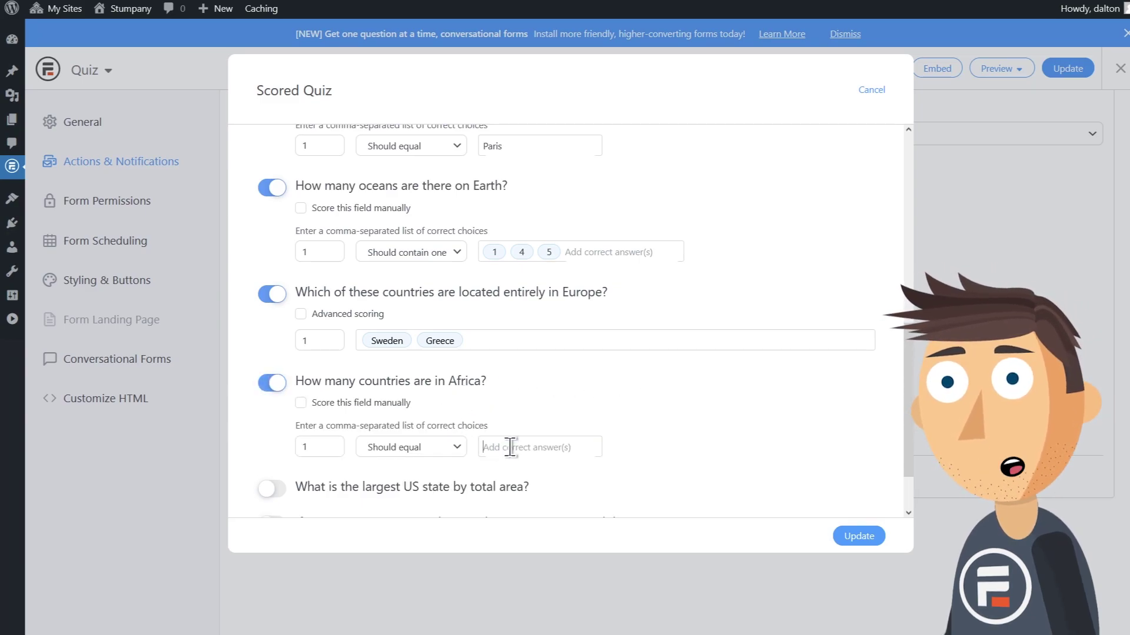
text(54)
scroll(672, 411, down, 2)
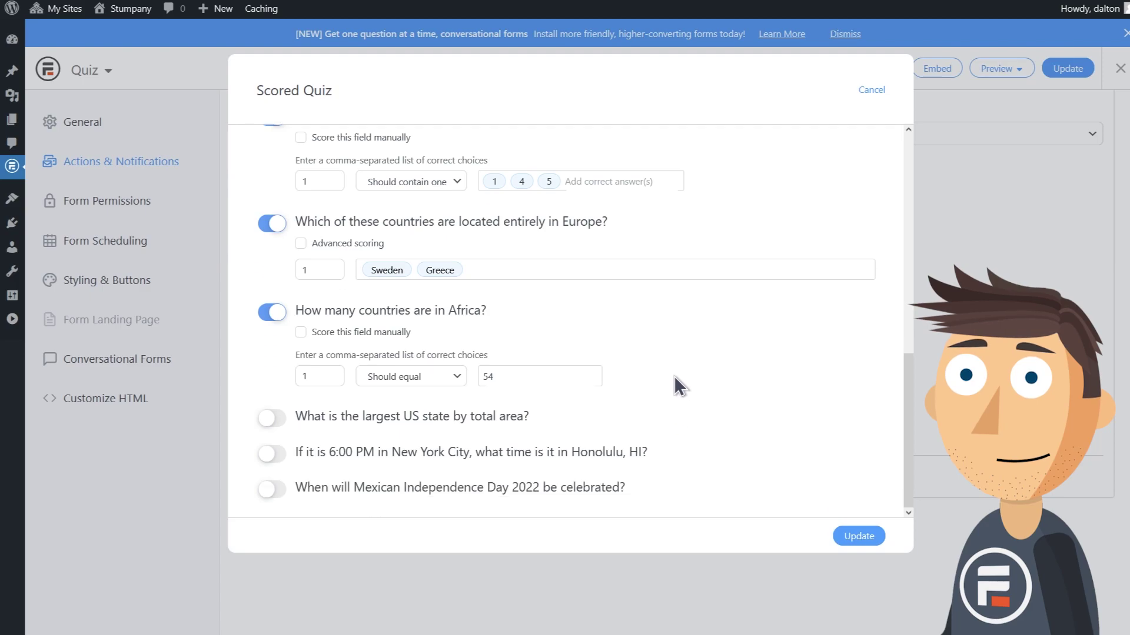
Step: Score the largest US state question with Alaska as the correct answer
click(463, 419)
scroll(606, 412, down, 1)
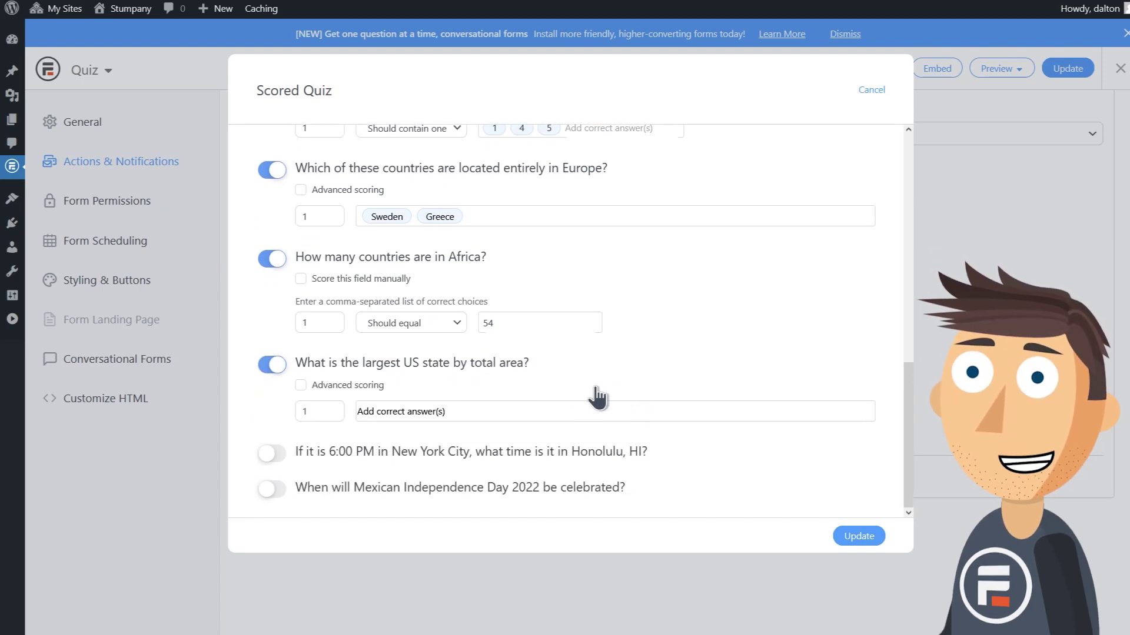
click(485, 414)
click(396, 253)
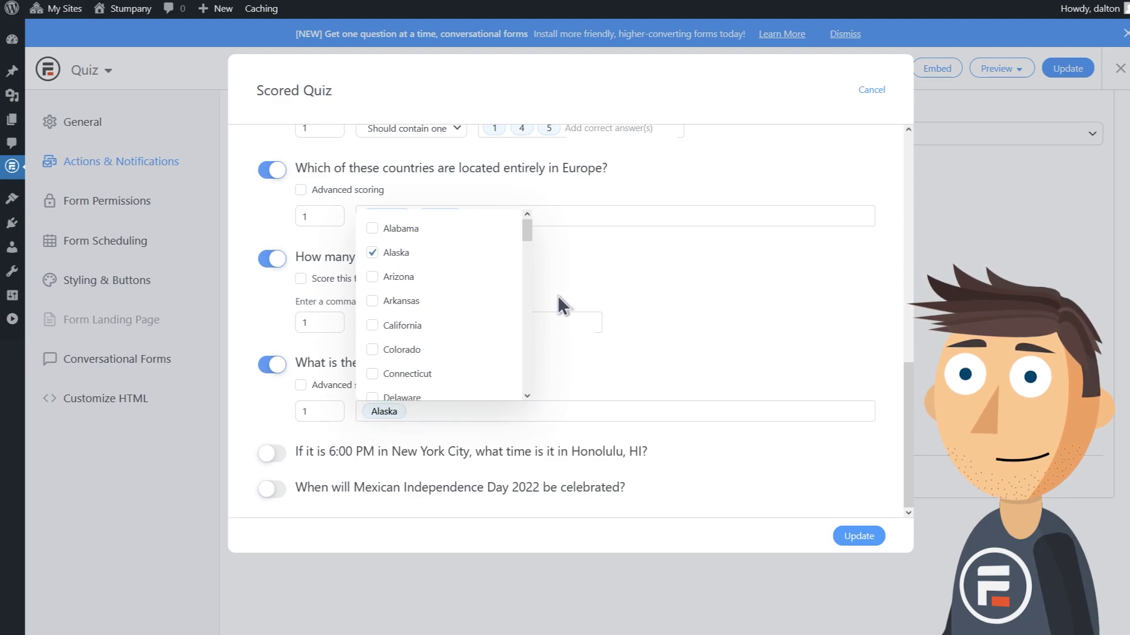
click(557, 295)
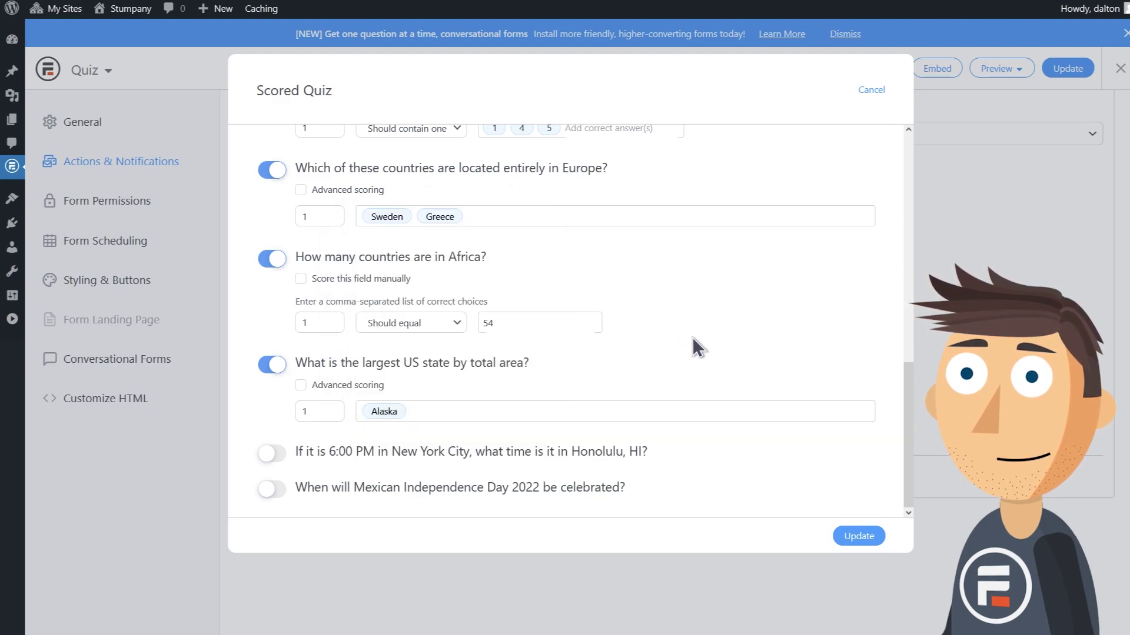
Step: Score the Honolulu time question with 12:00 PM as the correct answer
click(527, 445)
scroll(529, 441, down, 1)
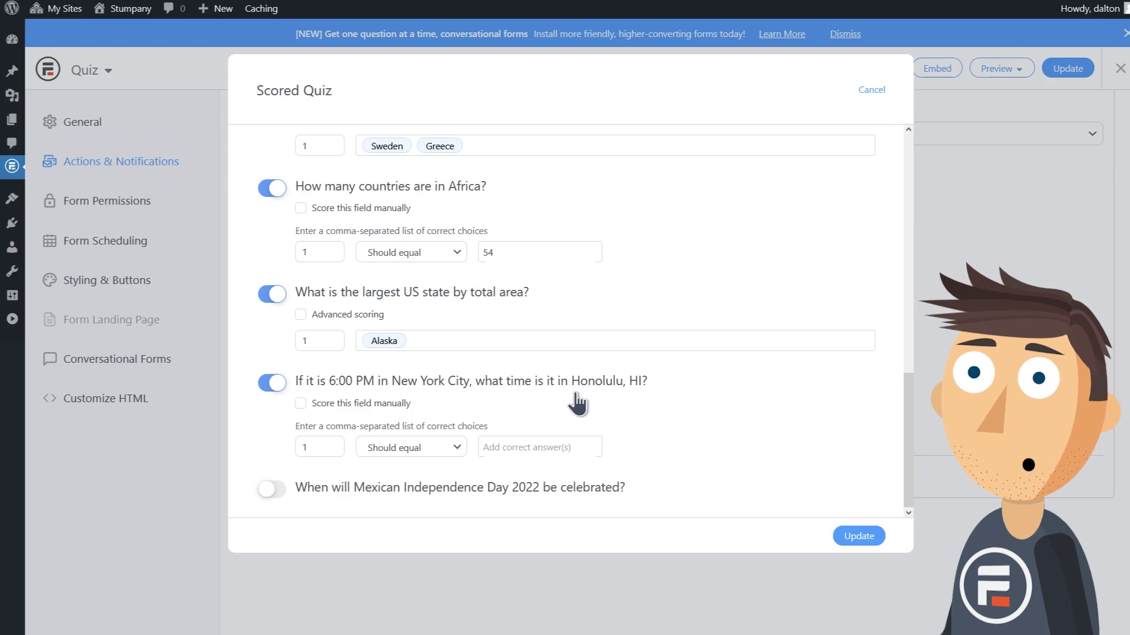
click(553, 449)
text(12)
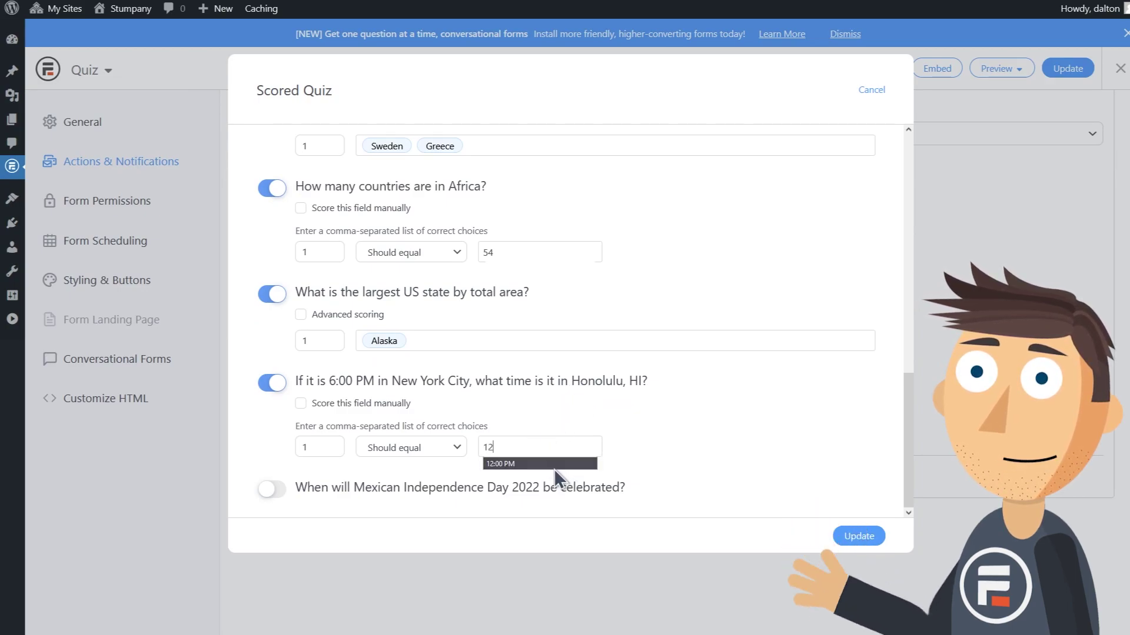
click(554, 464)
Step: Score the Mexican Independence Day question with September 16 as the correct answer
click(606, 487)
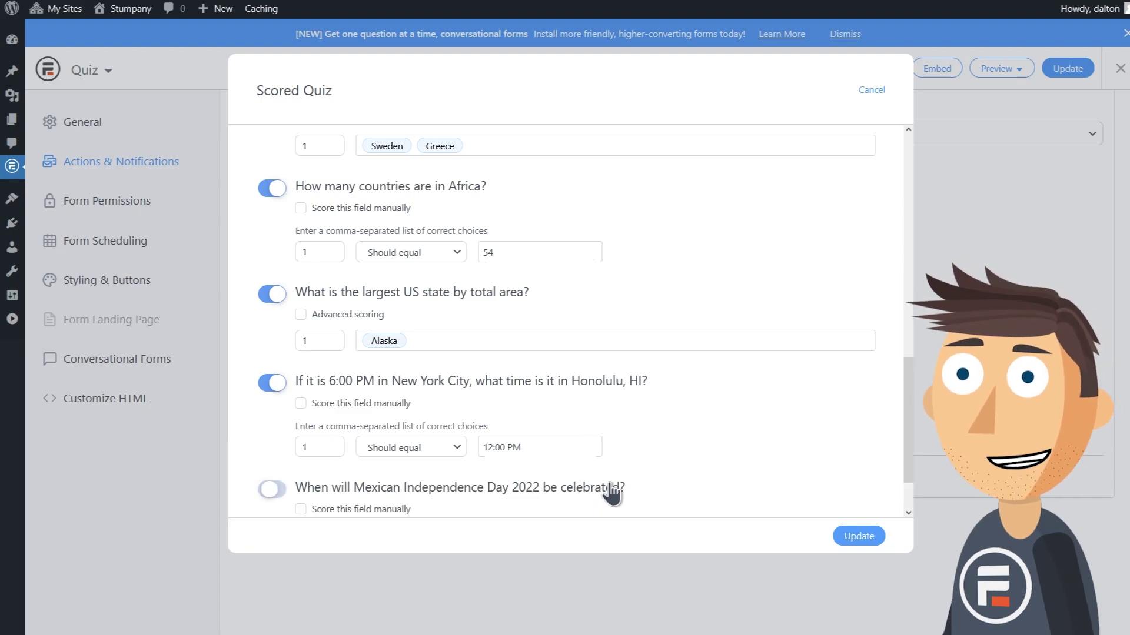
scroll(721, 429, down, 1)
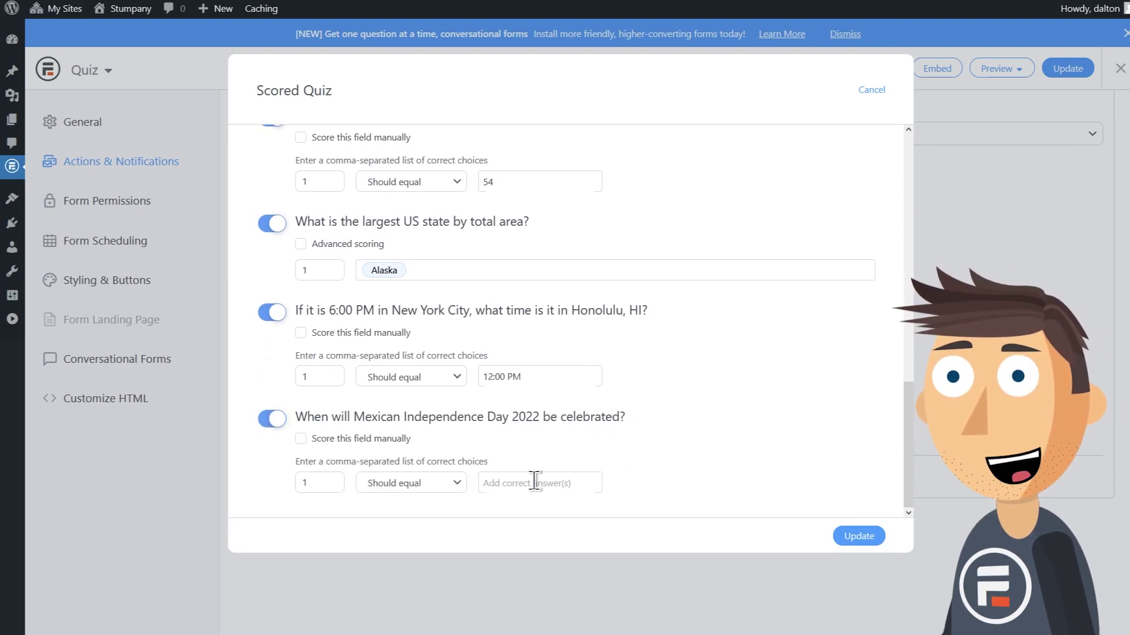
click(528, 483)
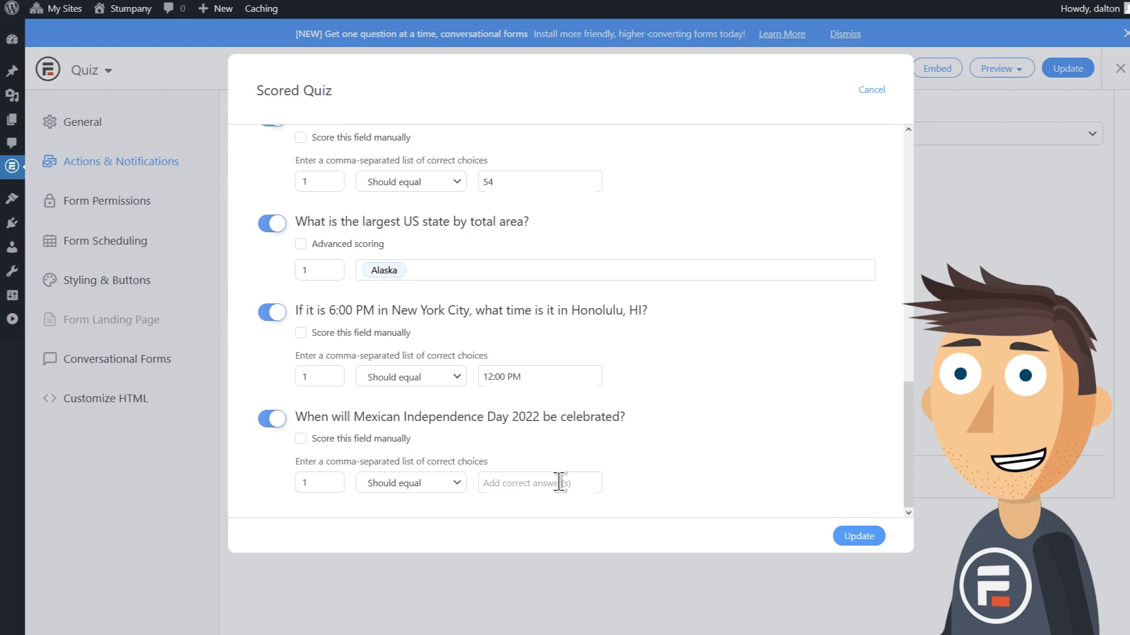
text(S)
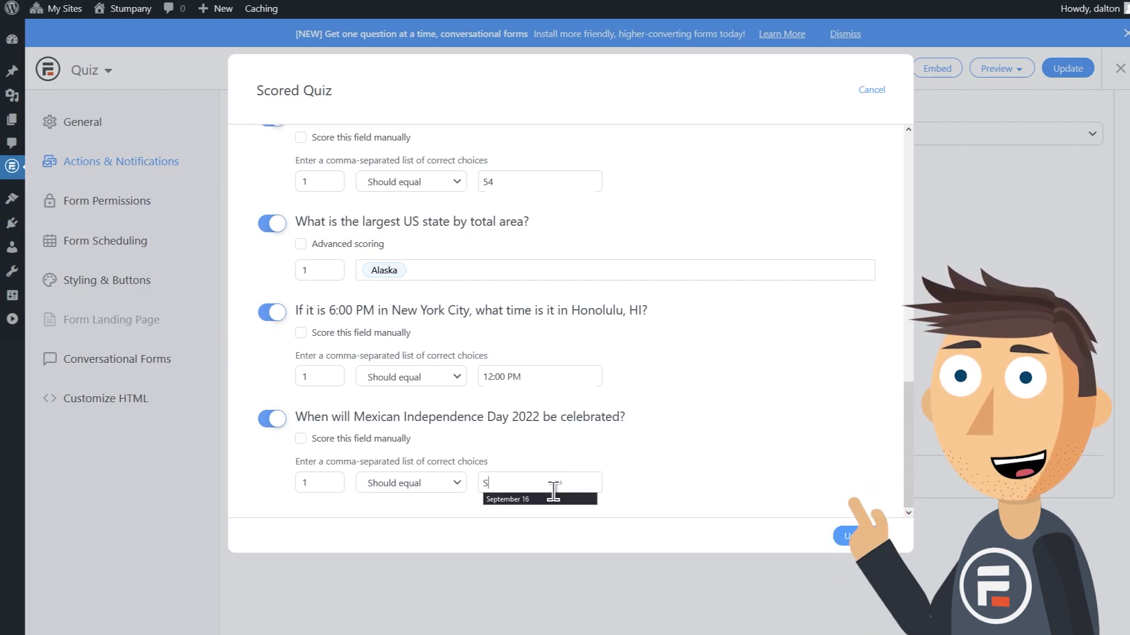
click(545, 499)
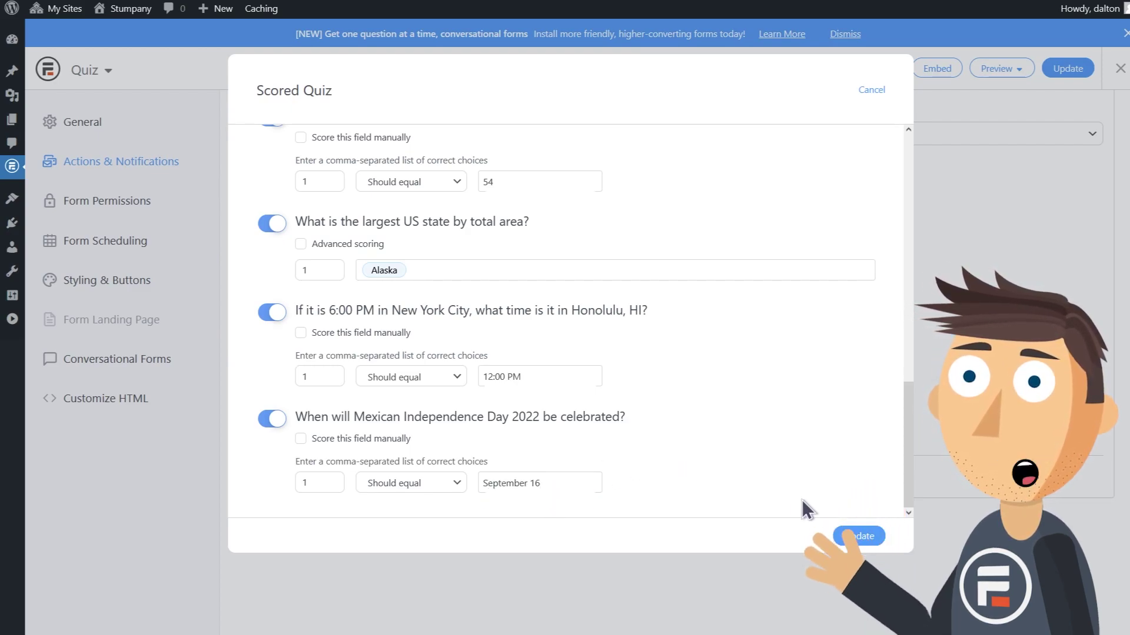
Step: Save the scoring and Quiz action, then turn on conversational form mode and save
click(859, 537)
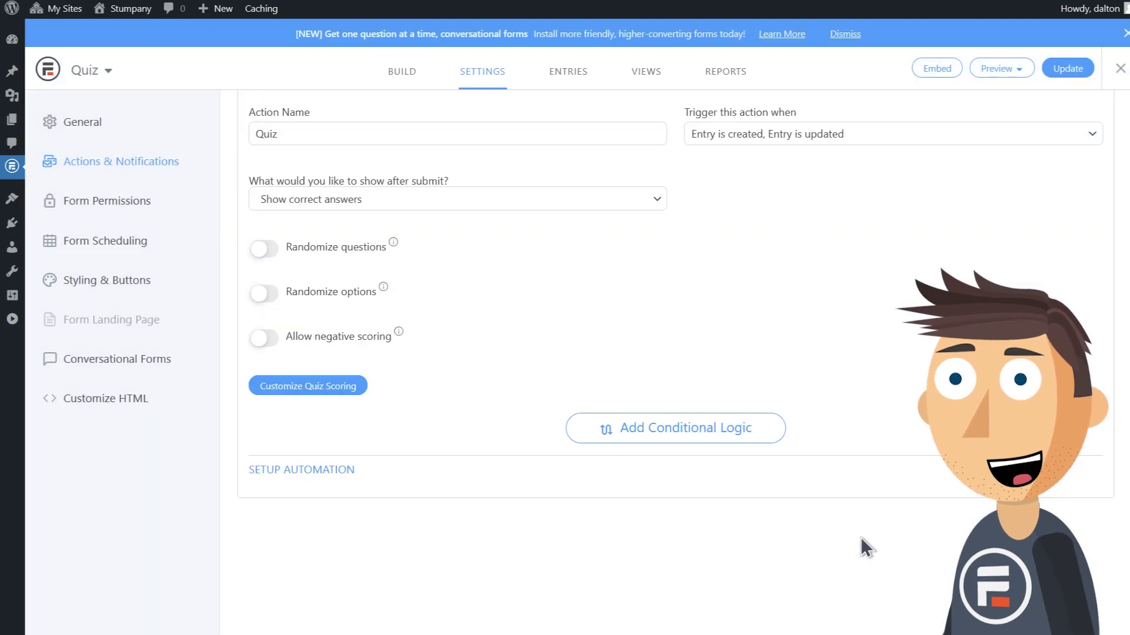
click(1062, 69)
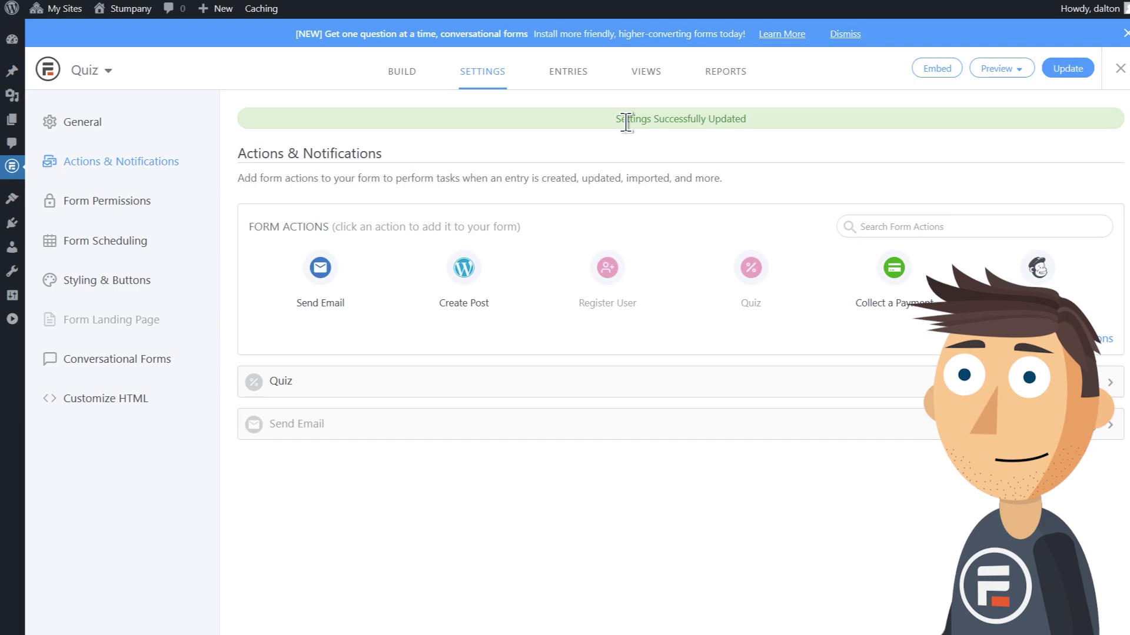
click(156, 365)
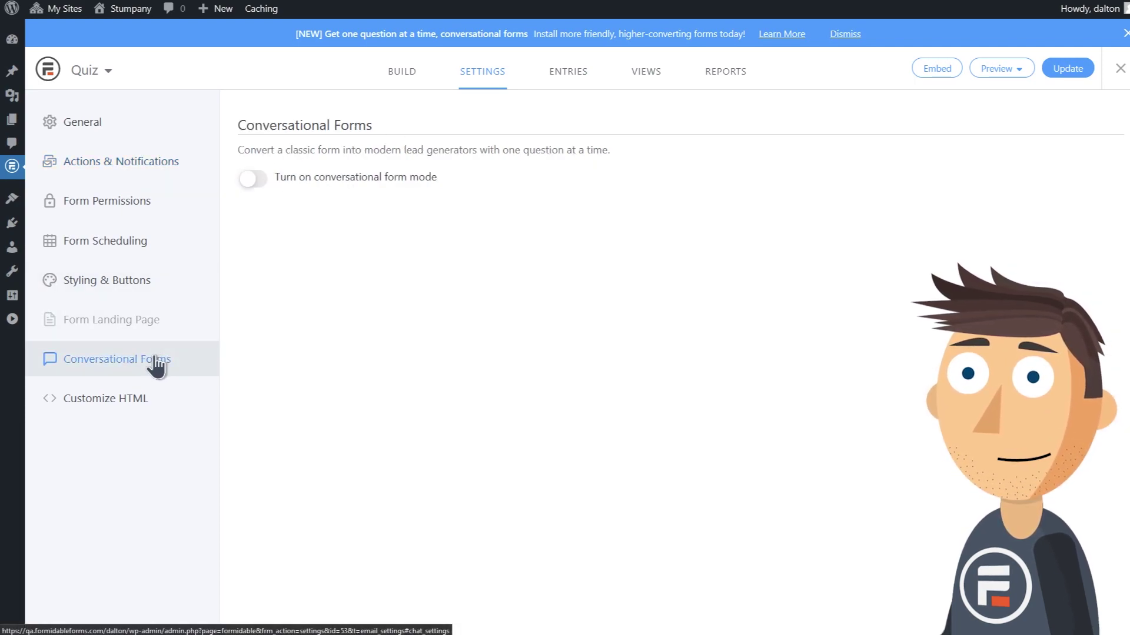
click(253, 178)
click(1059, 69)
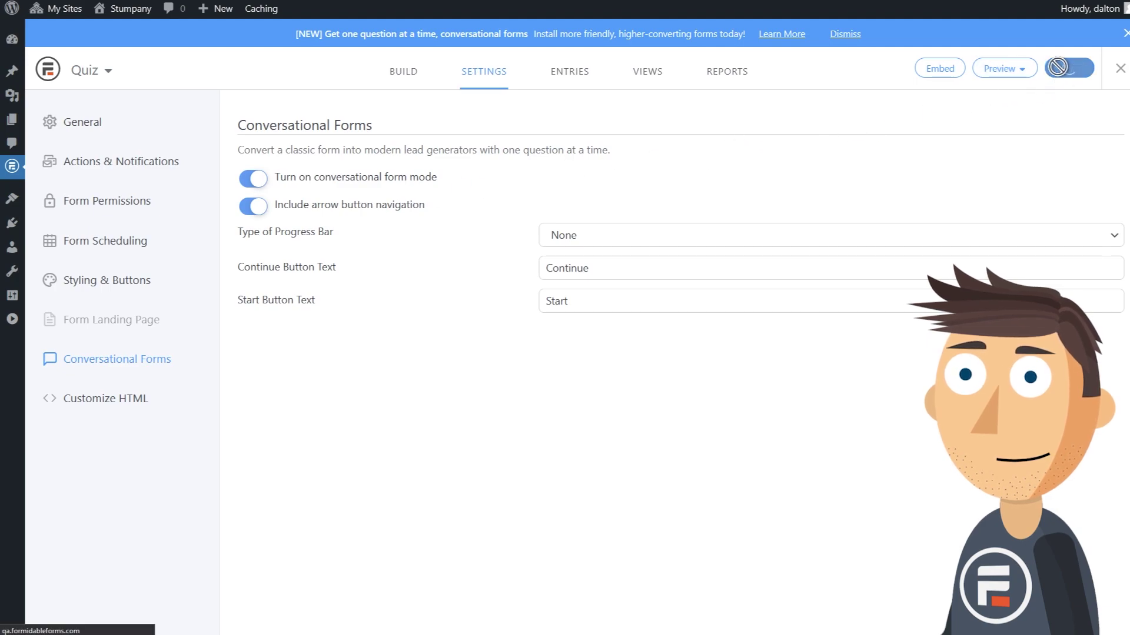
Step: Preview the quiz on a blank page and start it
click(1005, 69)
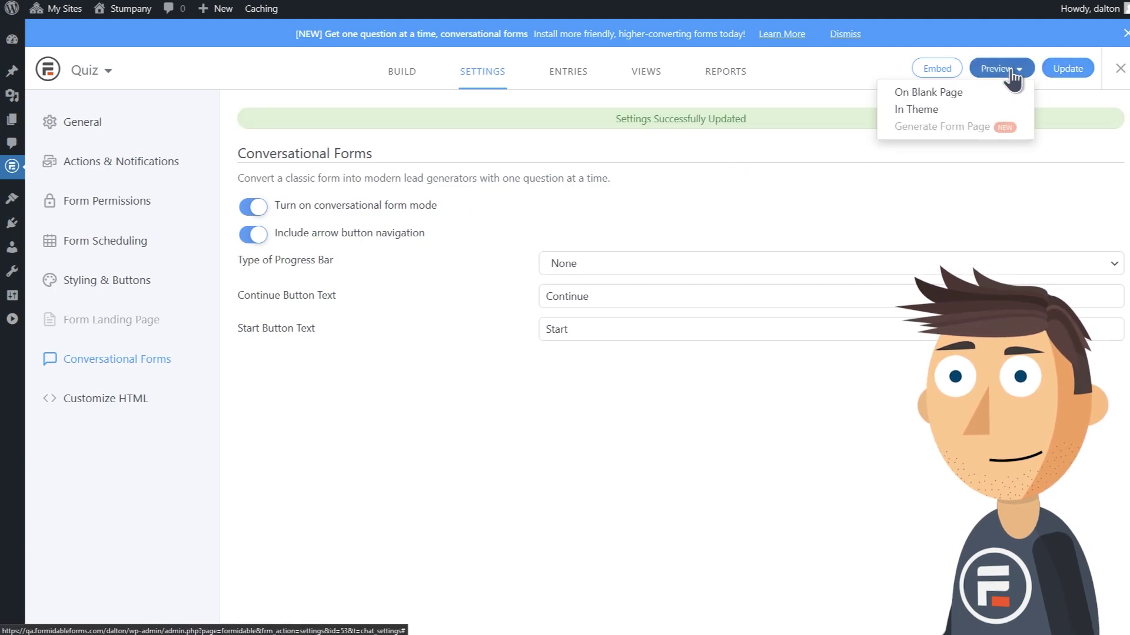
click(929, 93)
key(Return)
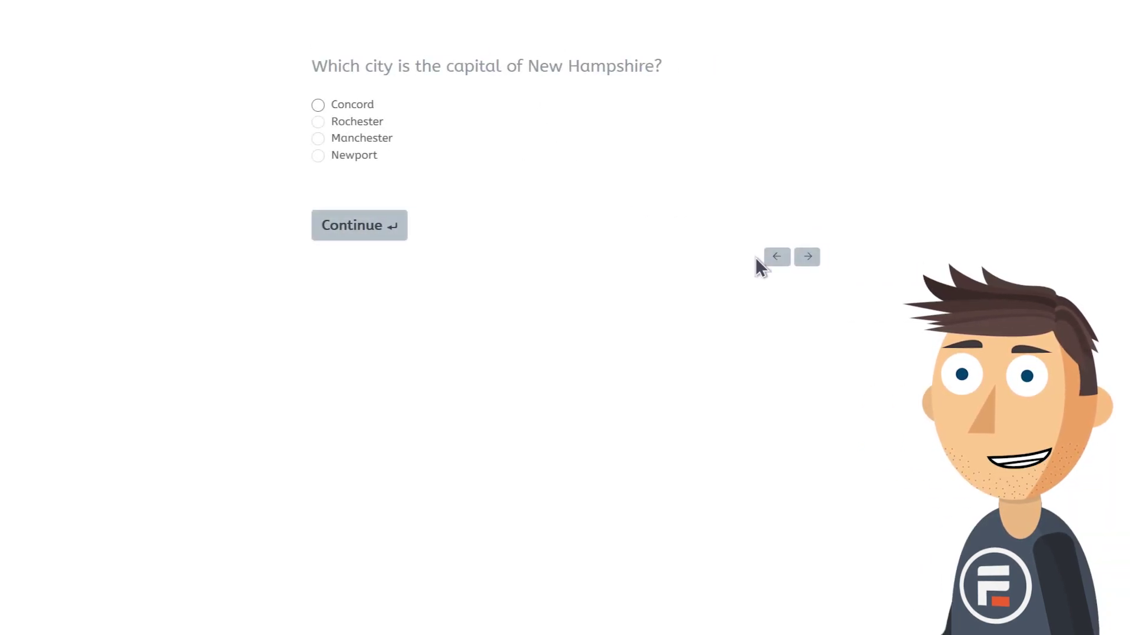
Step: Answer Concord, Queensland, the top-left Slovenia map, Paris and 4 oceans
click(370, 107)
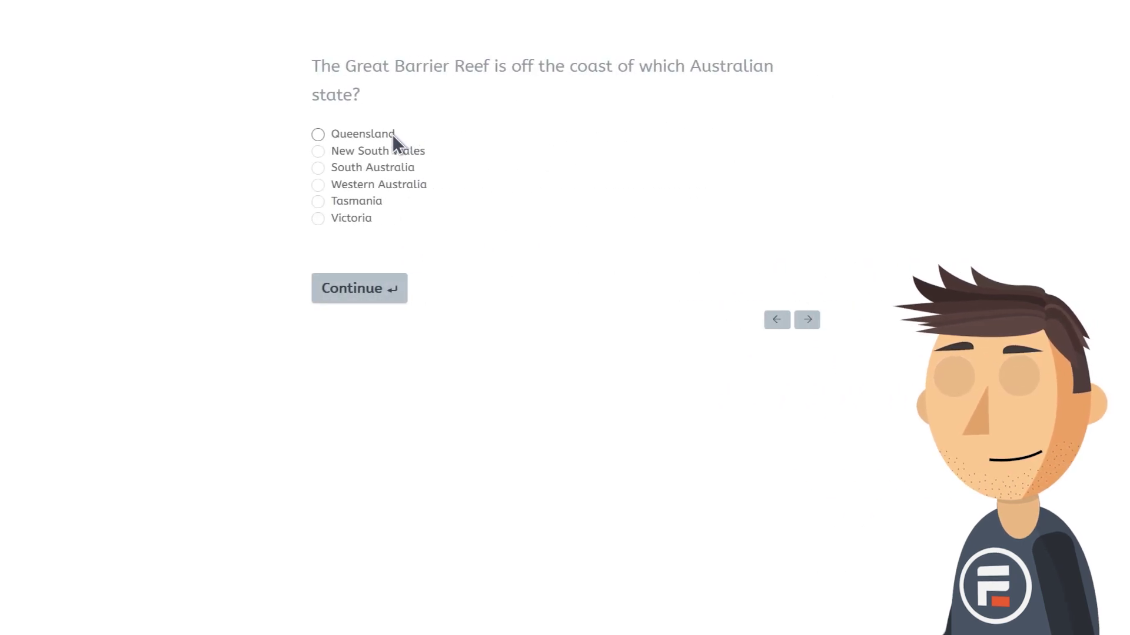
click(392, 134)
click(459, 229)
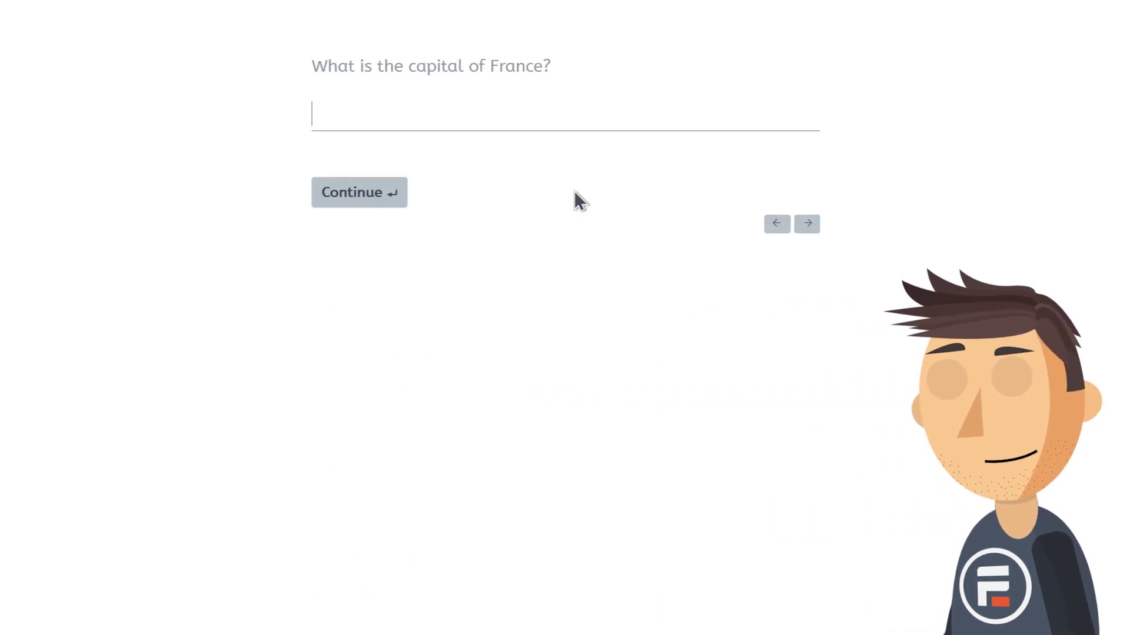
text(Paris)
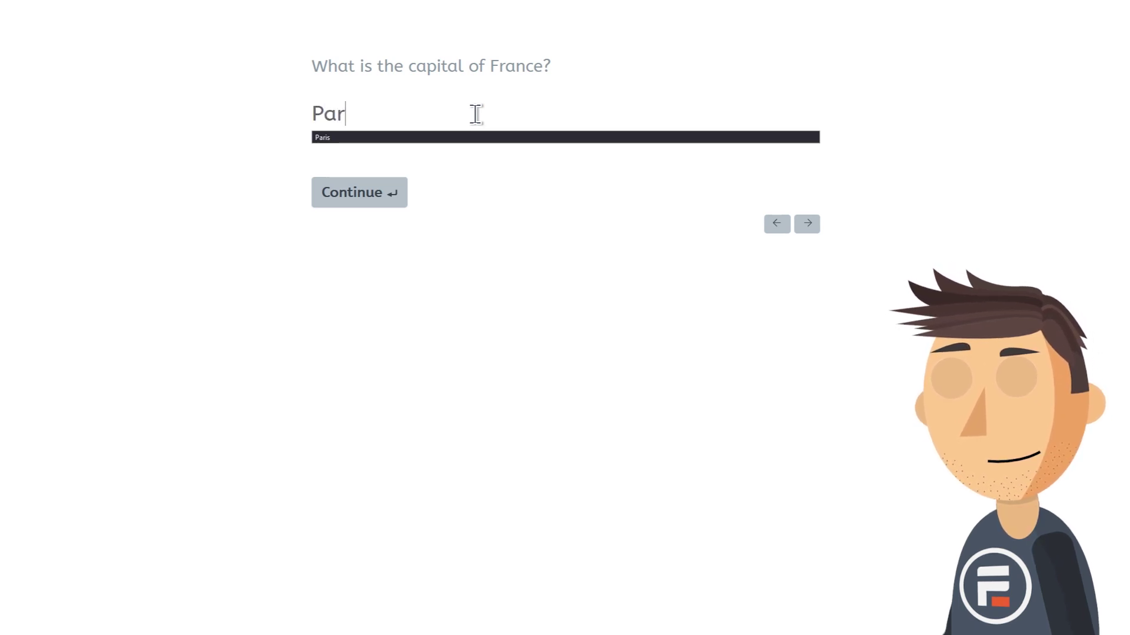
click(363, 199)
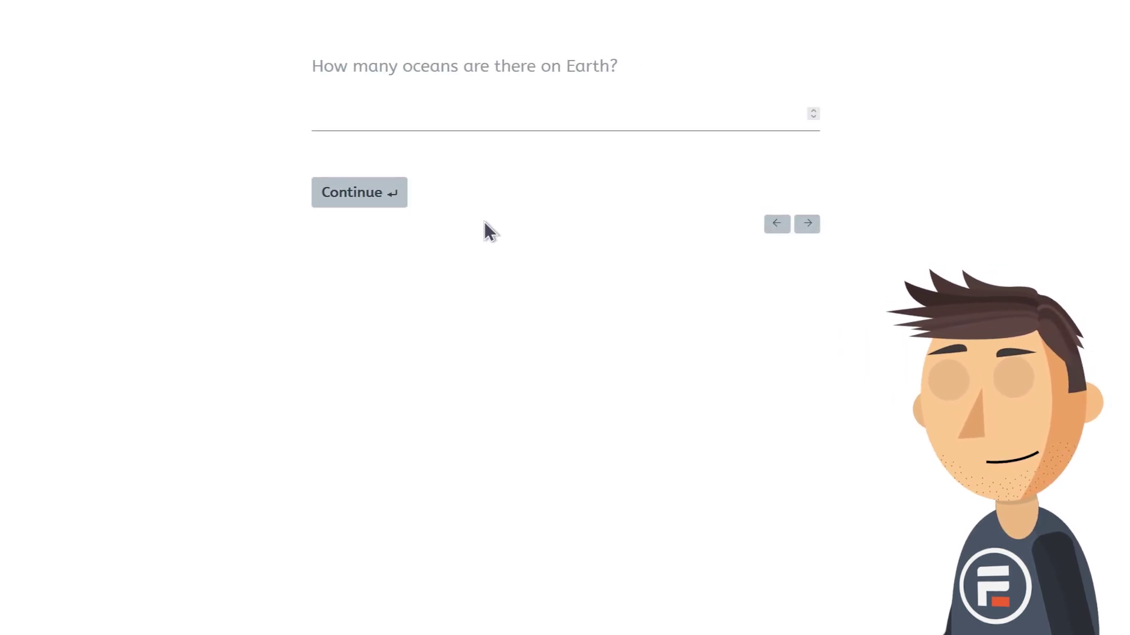
text(4)
click(395, 200)
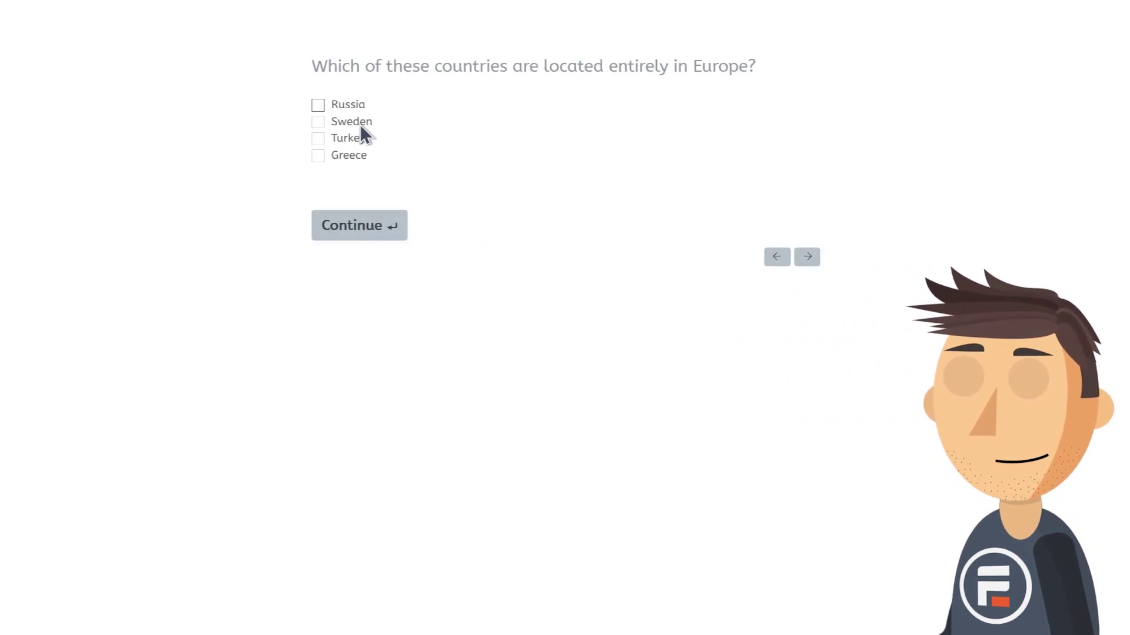
Step: Answer Sweden and Greece for Europe, 53 for Africa, and Alaska as largest state
click(357, 124)
click(348, 156)
click(365, 229)
drag(566, 118, 579, 119)
click(386, 228)
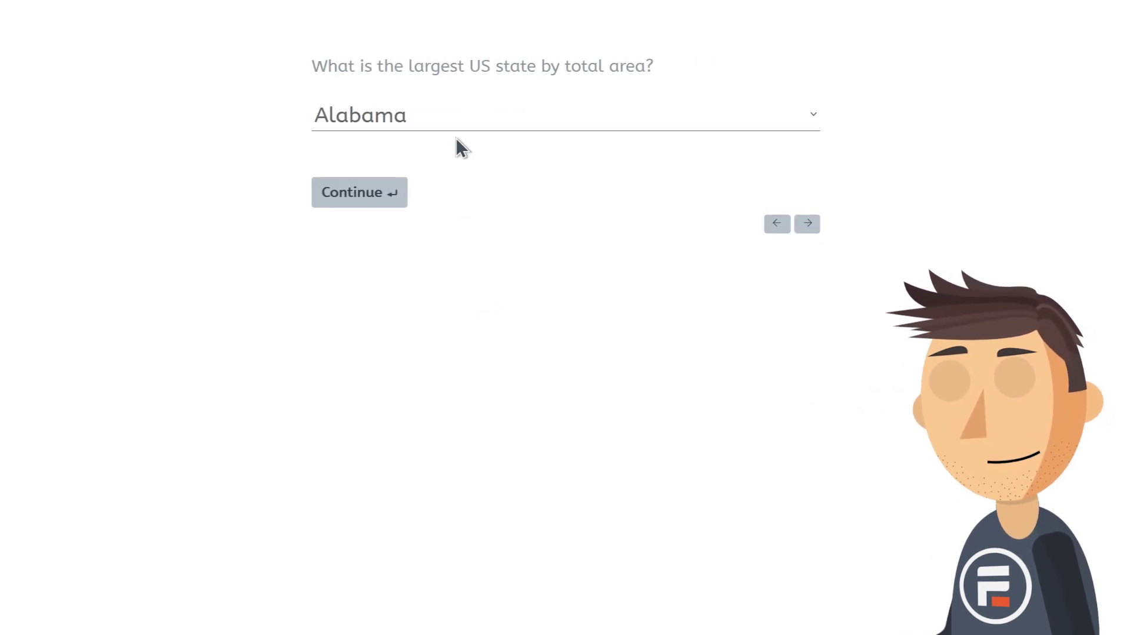
click(453, 118)
click(423, 188)
click(379, 196)
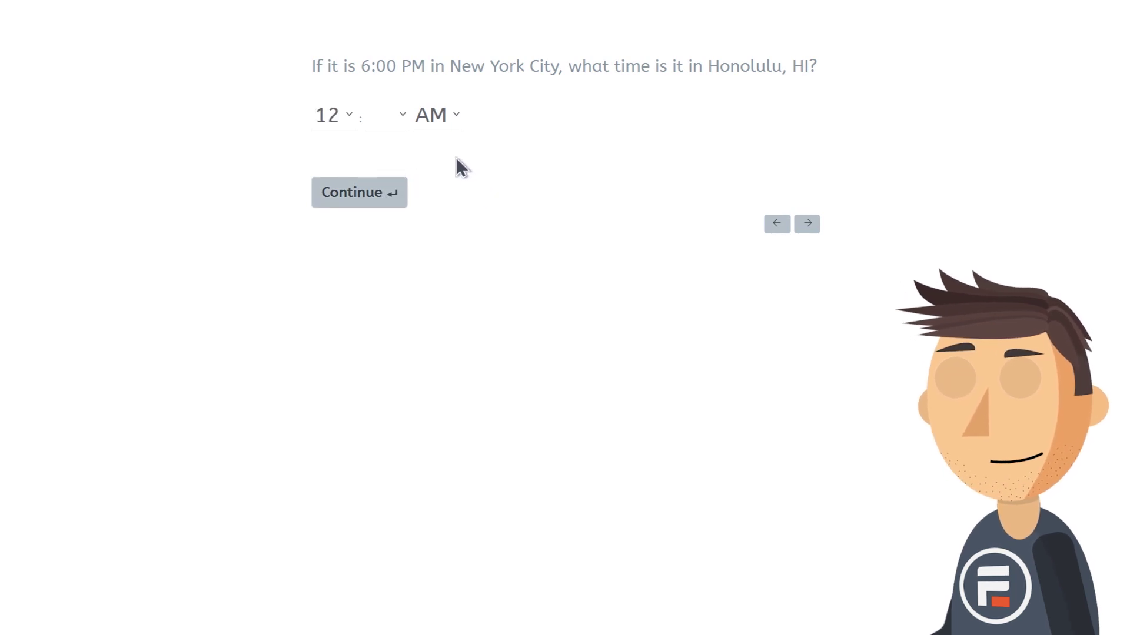
Step: Set the Honolulu time to 12:00 PM, submit the quiz, and review the correct-answers results
click(389, 125)
click(379, 188)
click(436, 115)
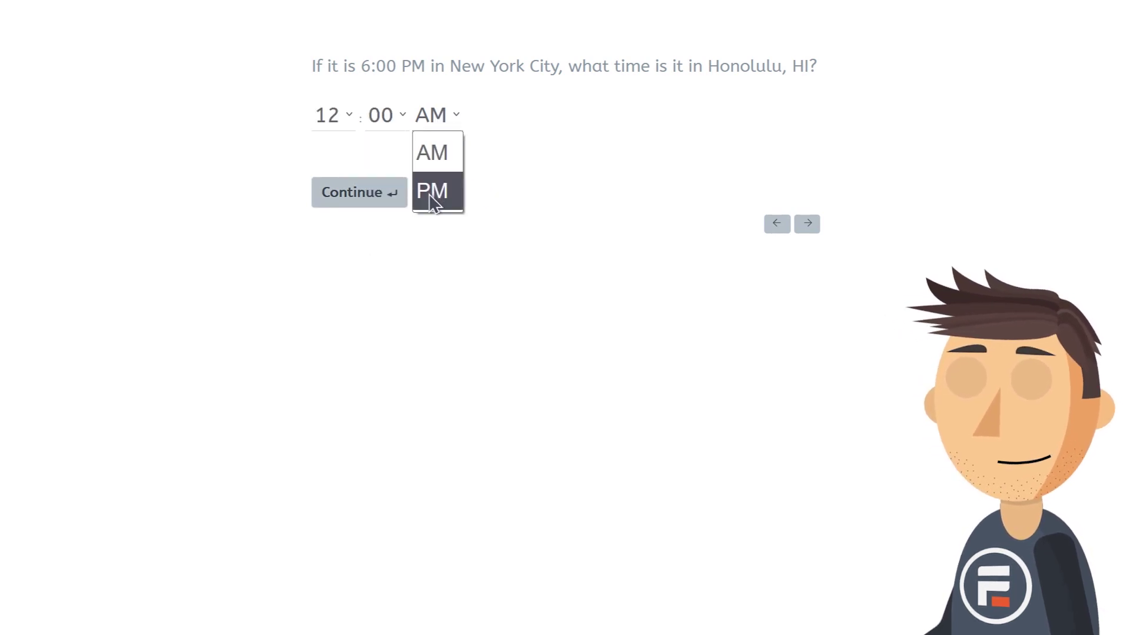
click(433, 192)
click(394, 192)
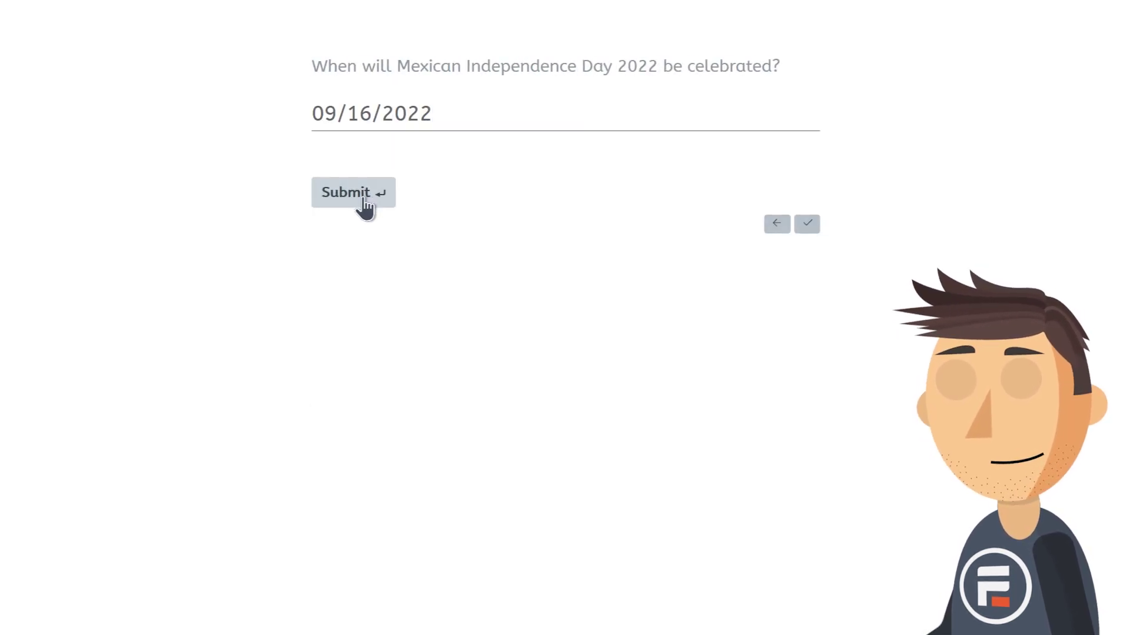
click(361, 198)
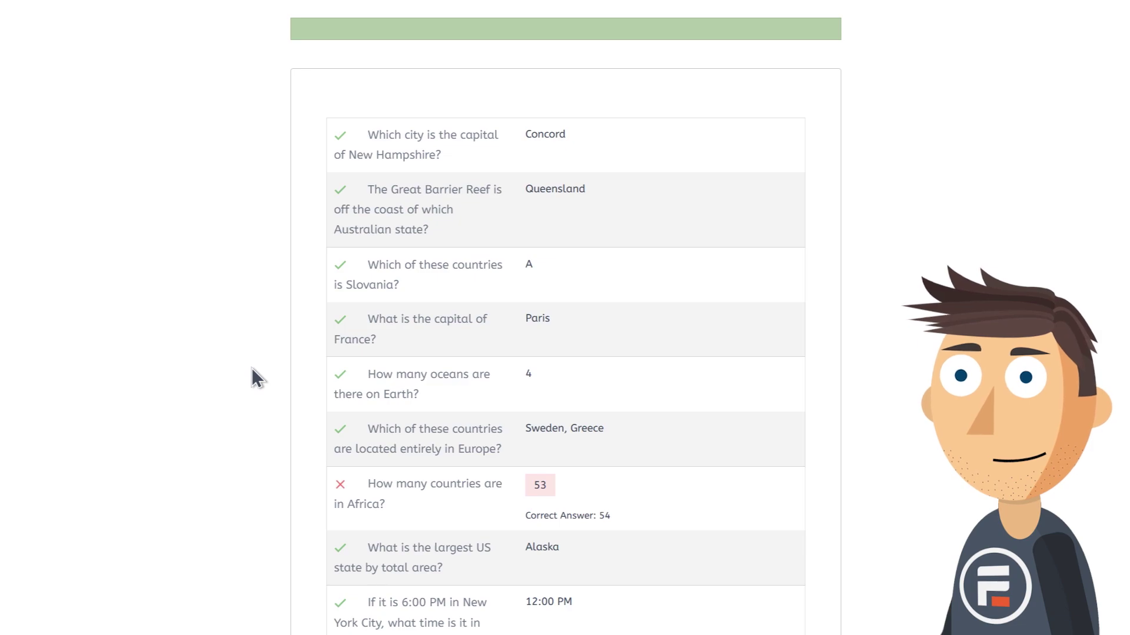
scroll(252, 368, down, 2)
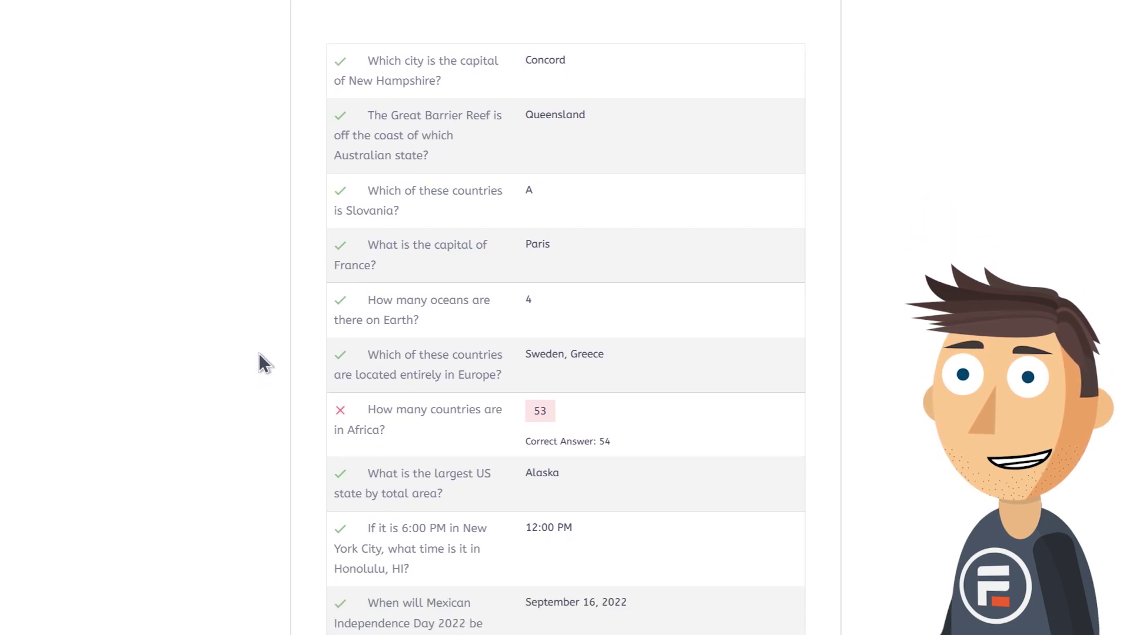
scroll(260, 355, down, 4)
scroll(259, 355, up, 2)
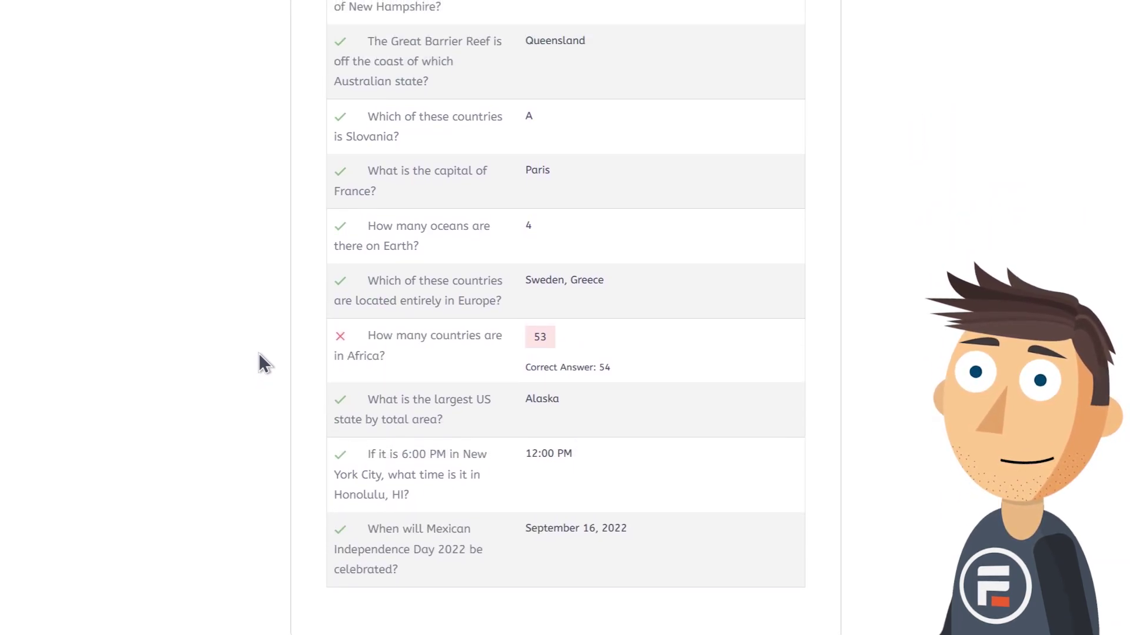